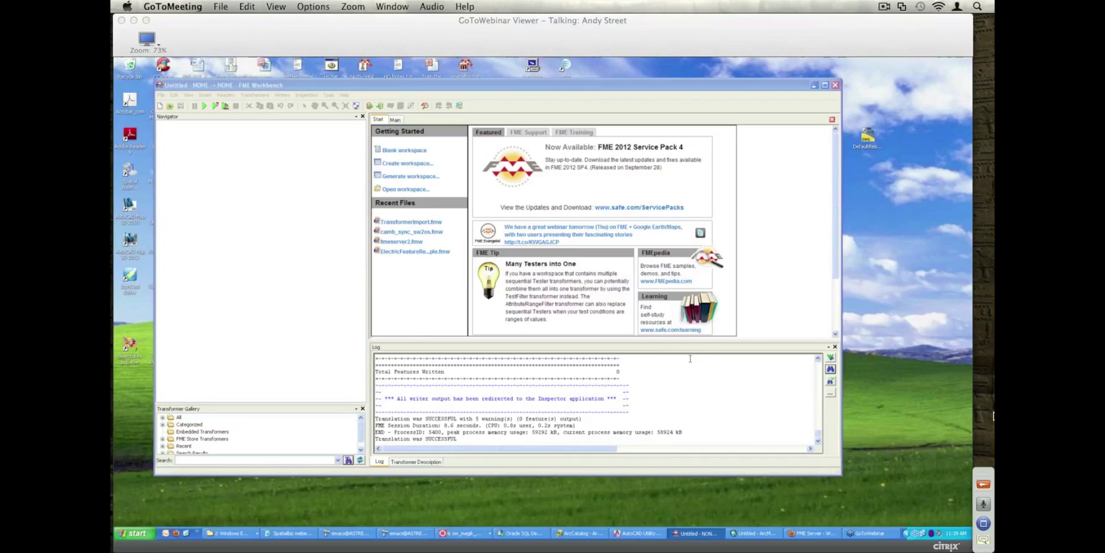
Start a new generated workspace and empty the Smallworld reader's existing table list
left_click(426, 177)
left_click(441, 242)
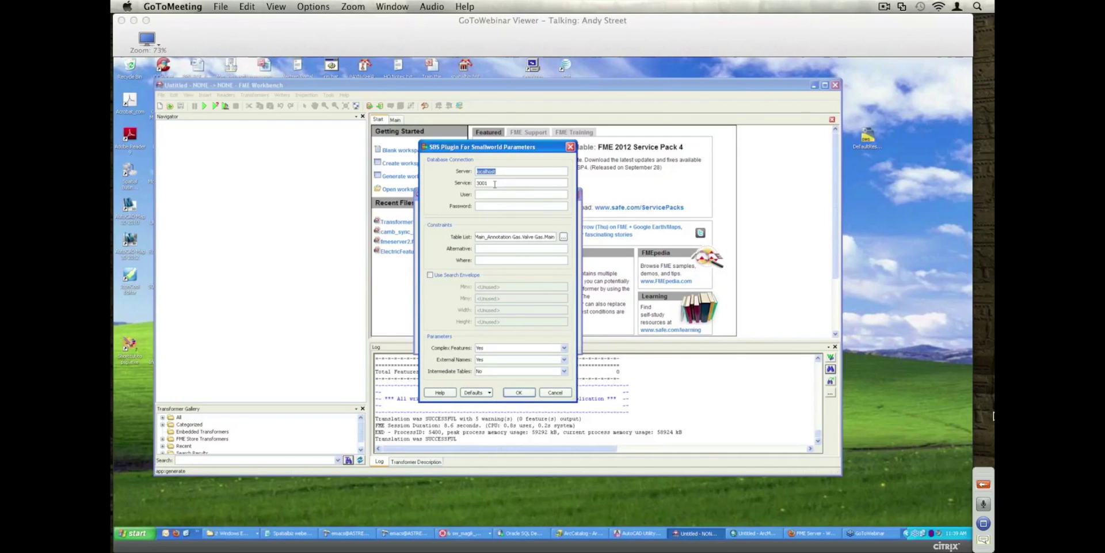
left_click(553, 236)
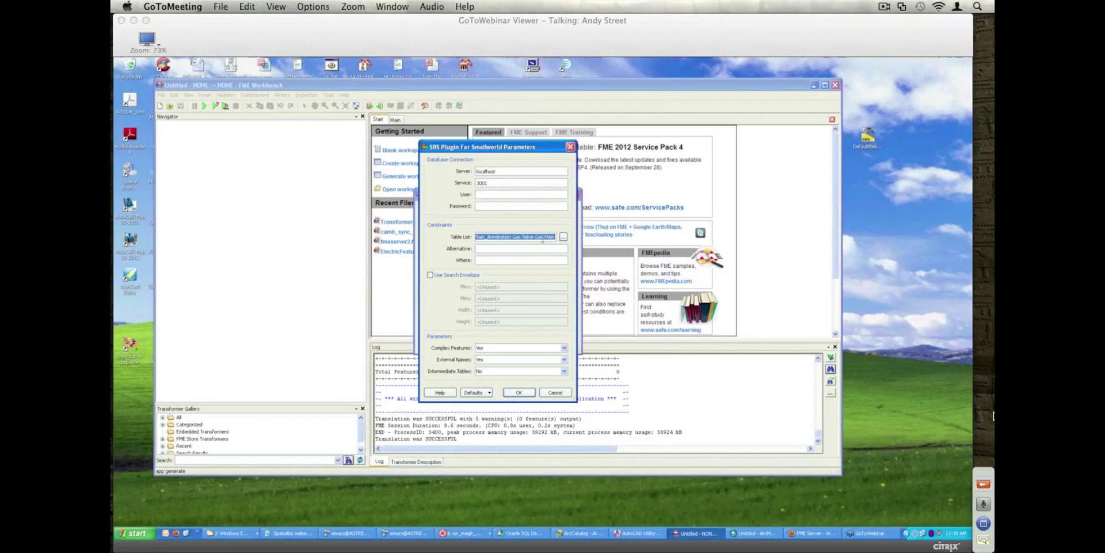
key("BackSpace")
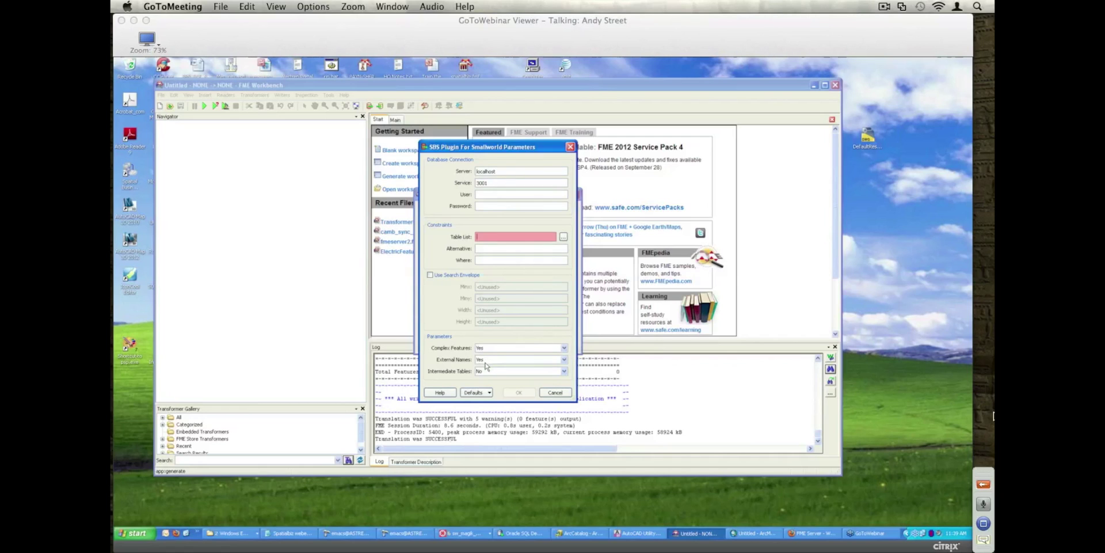
Pick Gas.Main, Gas.Main_Annotation and, via a 'valve' filter, Gas.Valve as the table list
left_click(564, 237)
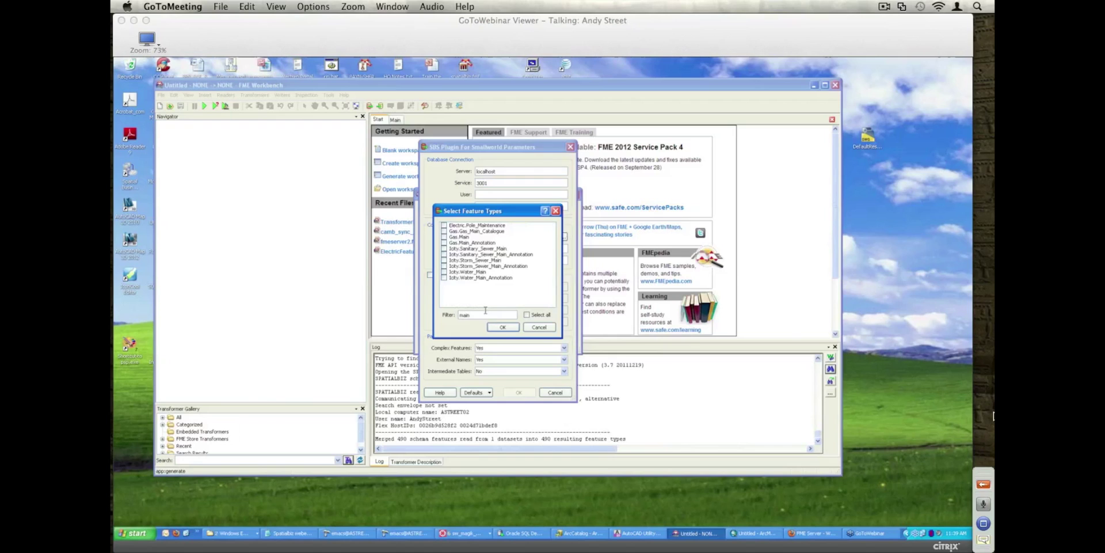
left_click(444, 237)
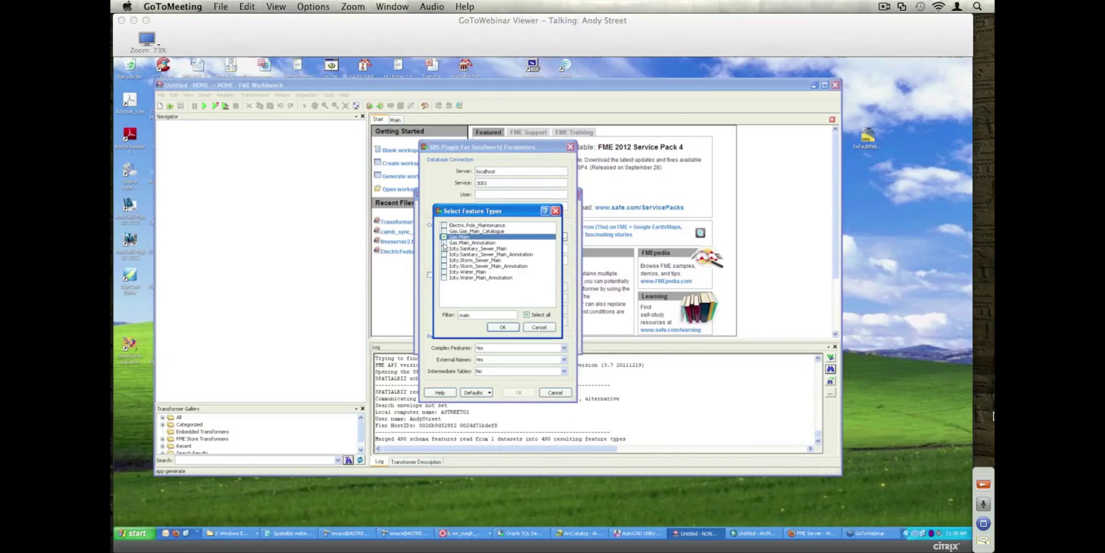
left_click(443, 243)
double_click(479, 315)
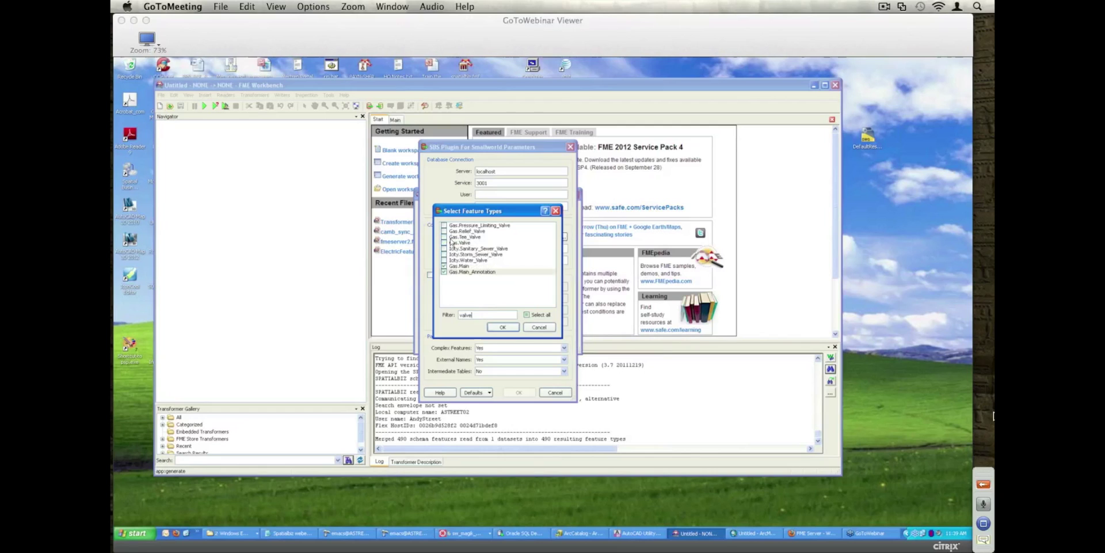
left_click(444, 243)
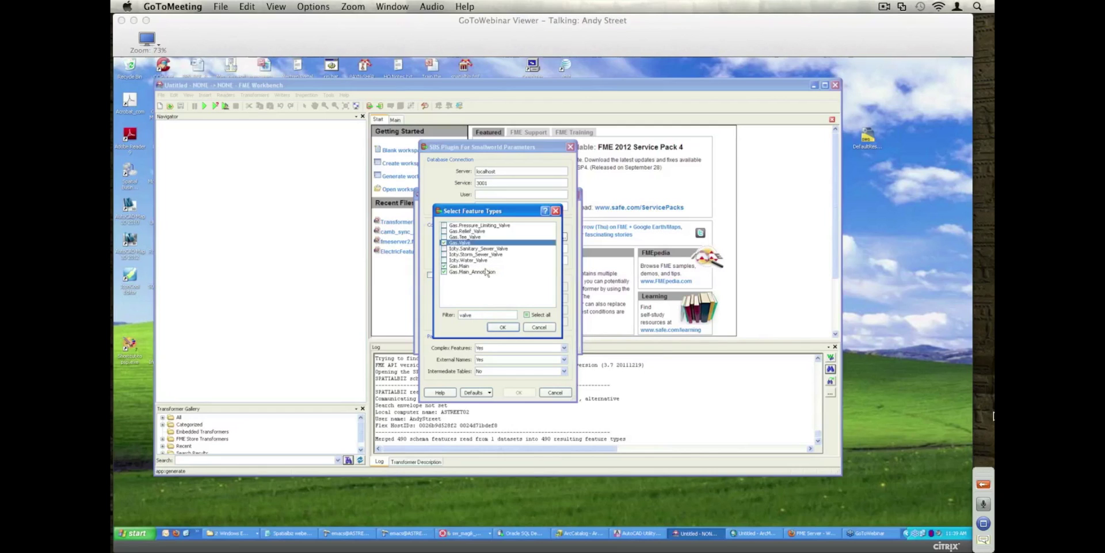
left_click(503, 327)
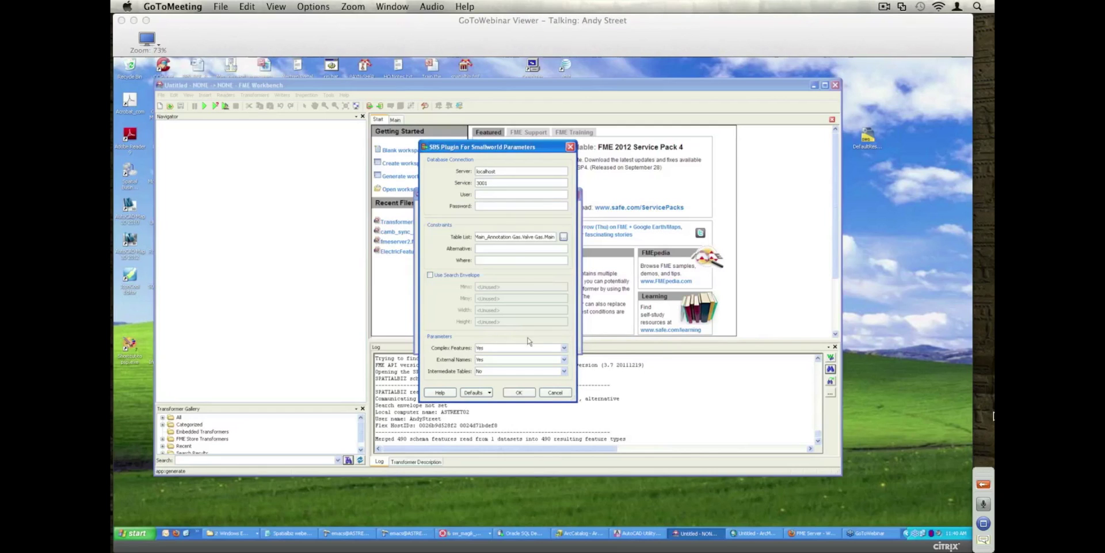
Accept the SBS Plugin parameters and generate the workspace with three Gas feature types feeding FFS
left_click(524, 393)
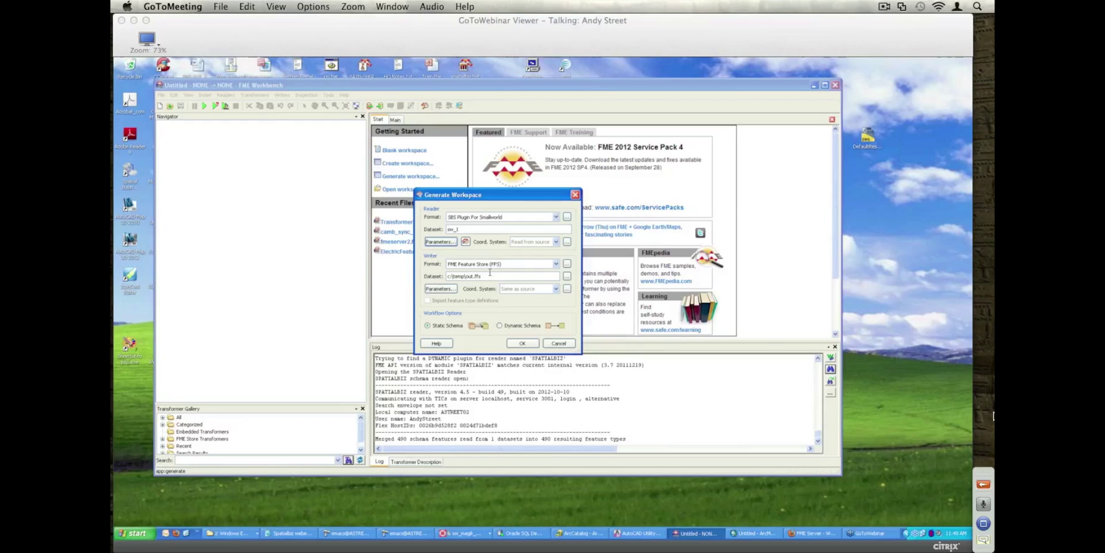
left_click(523, 343)
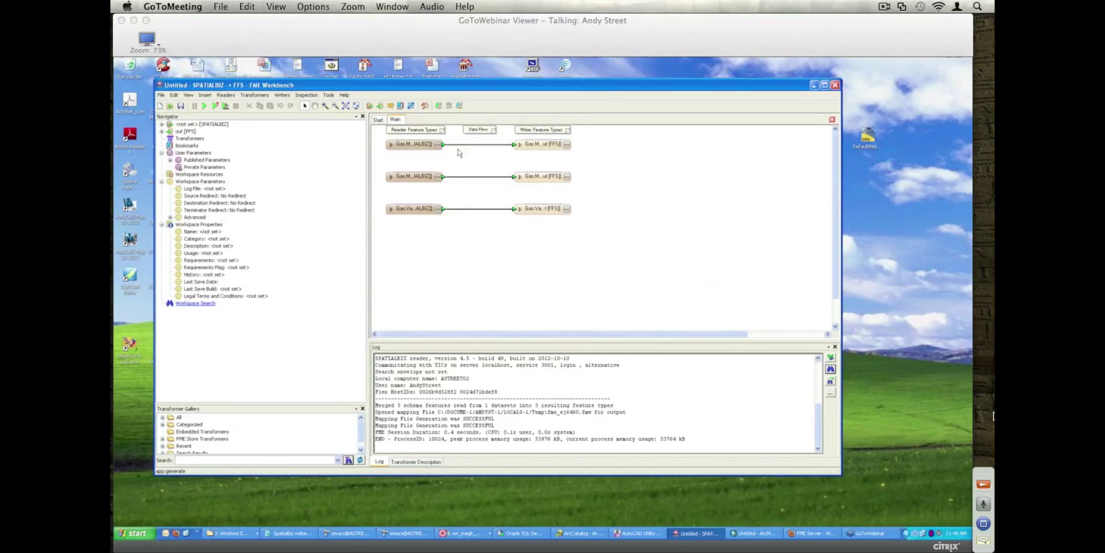
Review Gas.Main's attribute list, then redirect the writer output to the Inspection Application
left_click(397, 146)
left_click(392, 146)
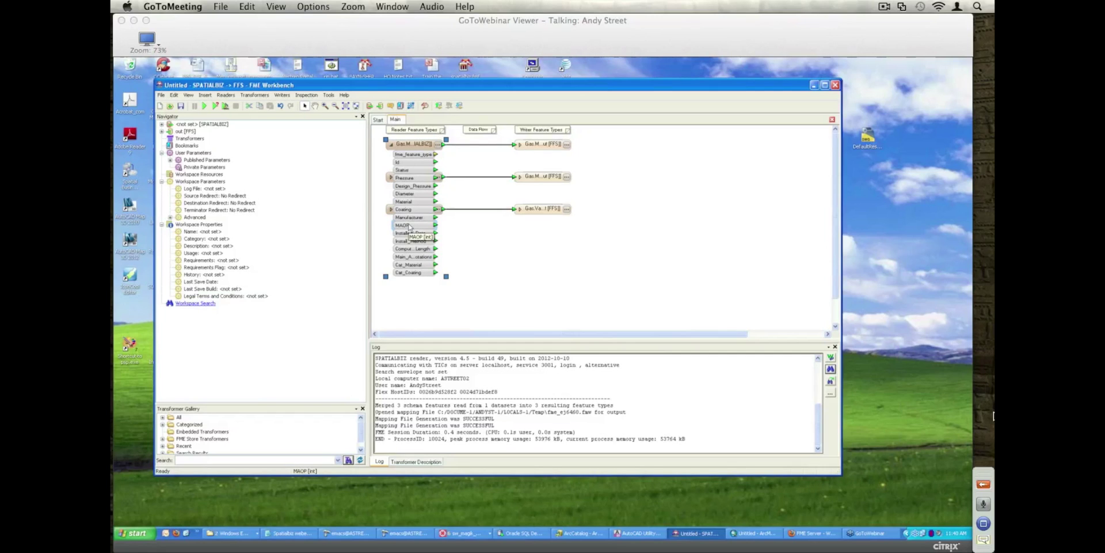
left_click(391, 144)
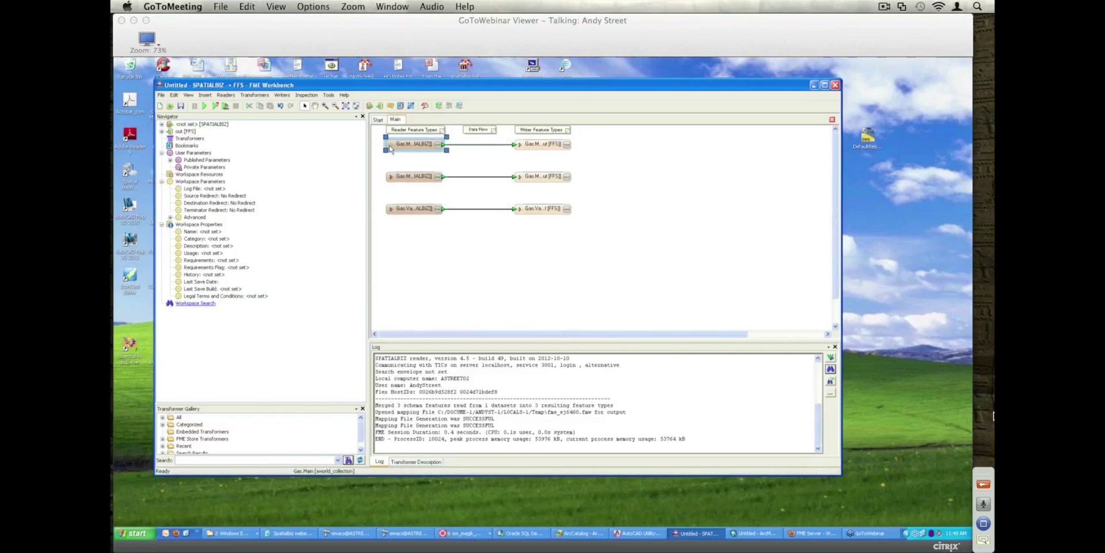
left_click(282, 95)
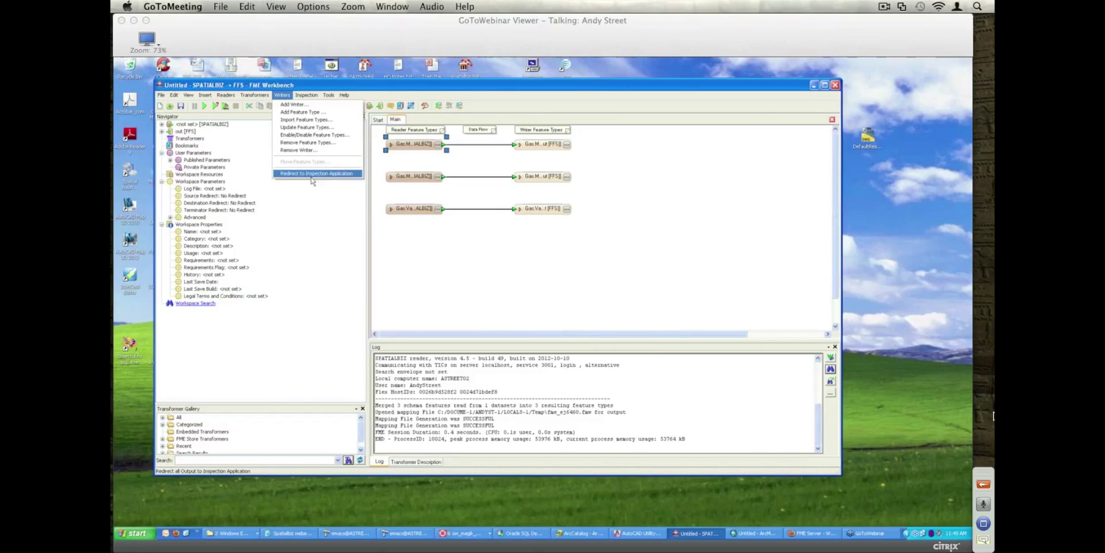
left_click(308, 176)
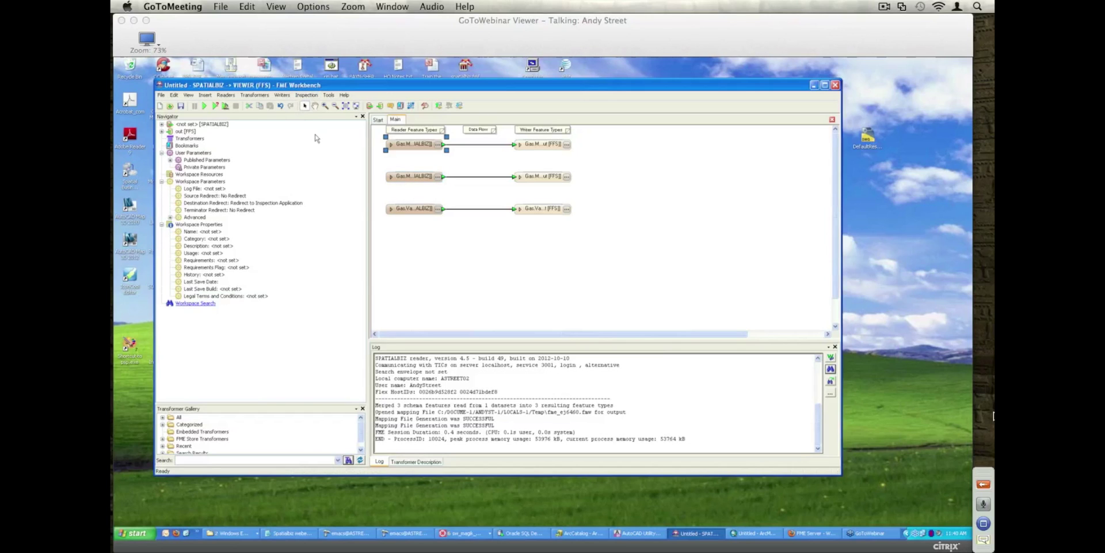
Run the workspace to display the 11319 Gas Main, Annotation and Valve features in the viewer
left_click(209, 106)
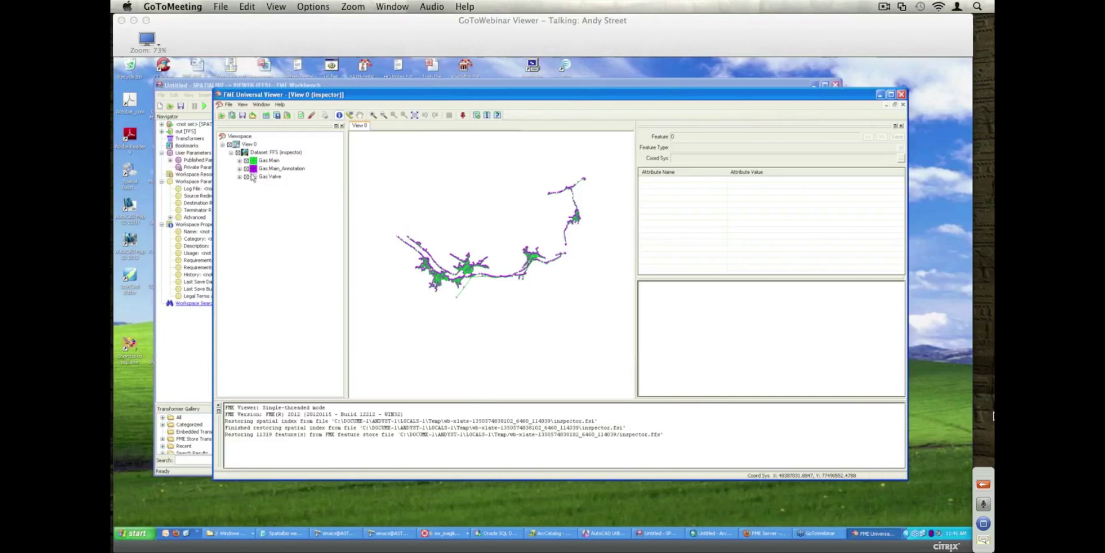
Give the Gas.Valve layer a dark purple display colour
left_click(270, 178)
left_click(252, 177)
left_click(587, 287)
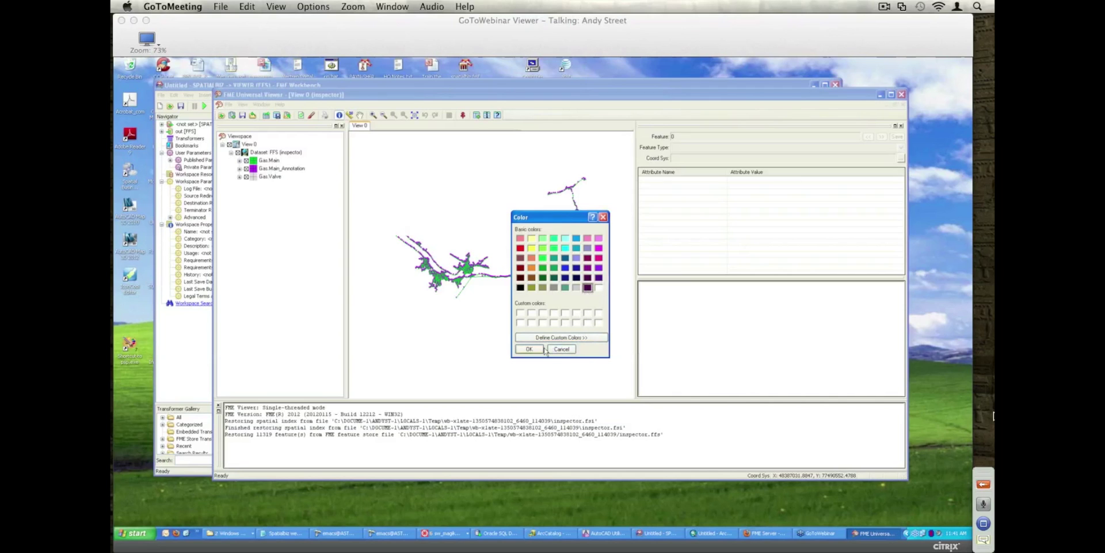
left_click(520, 348)
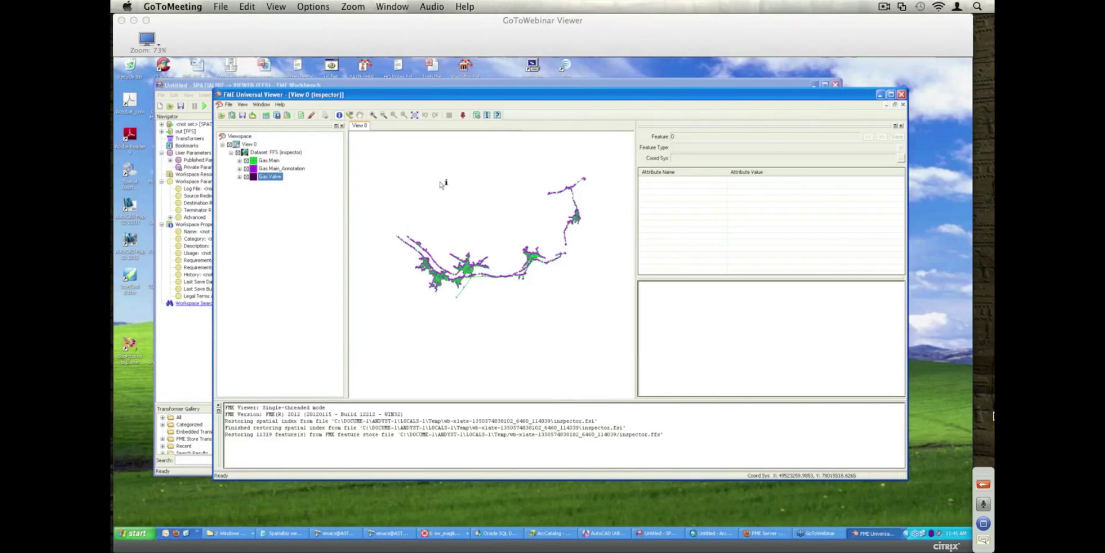
Zoom in three times until only a few gas main lines fill the map
left_click(374, 115)
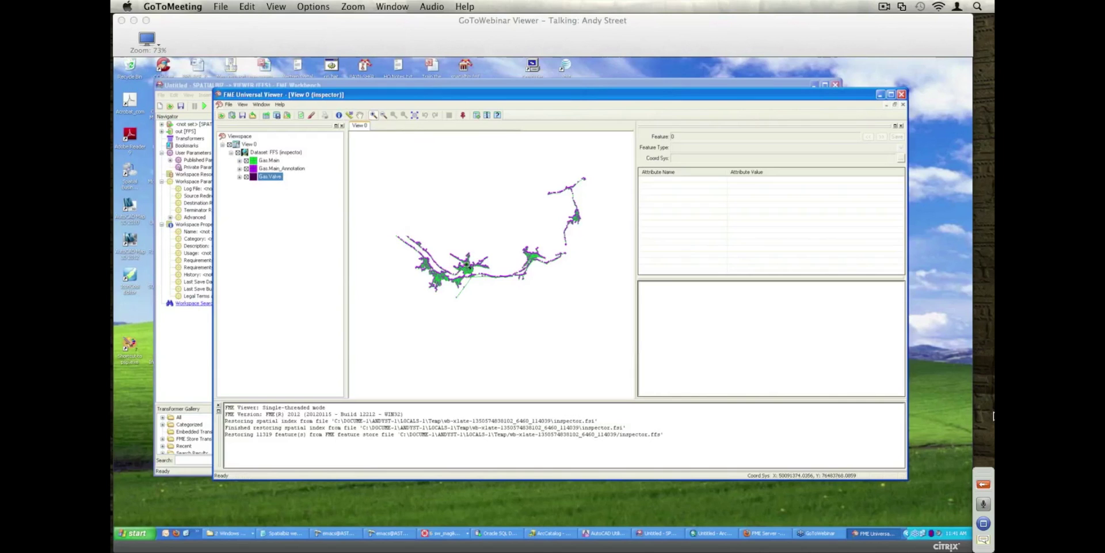
left_click(498, 295)
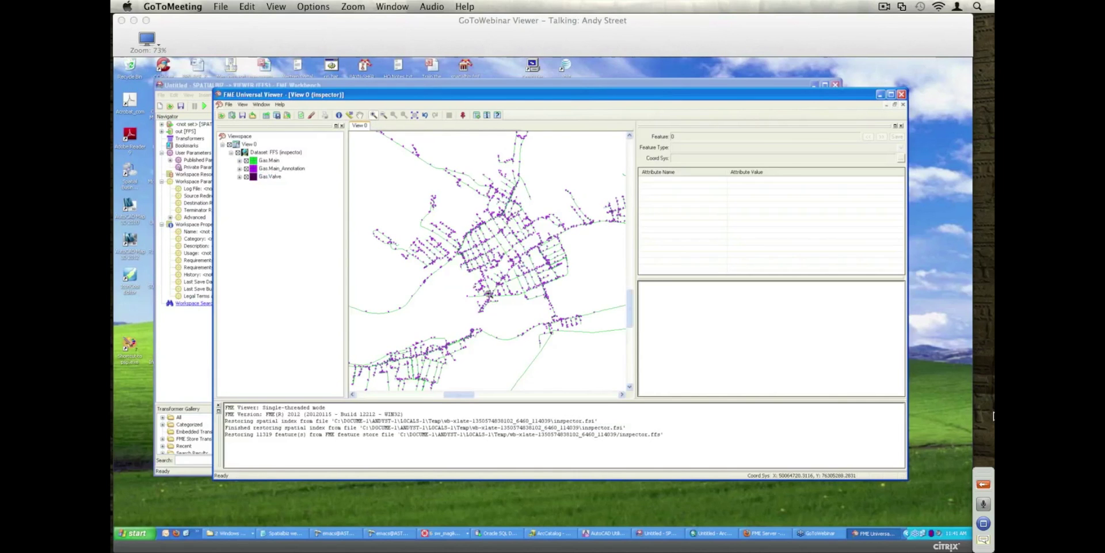
left_click(463, 254)
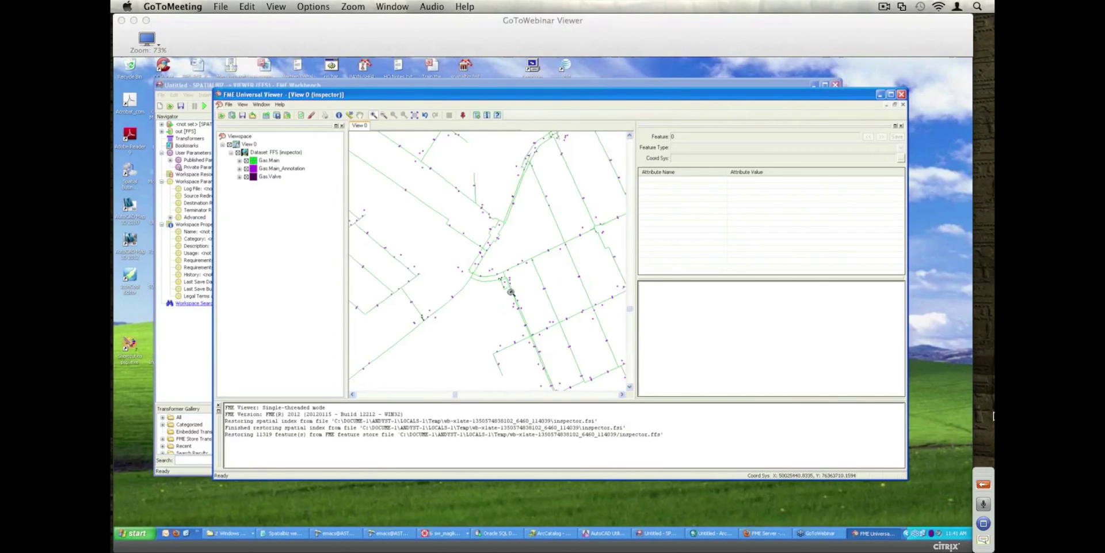
left_click(533, 309)
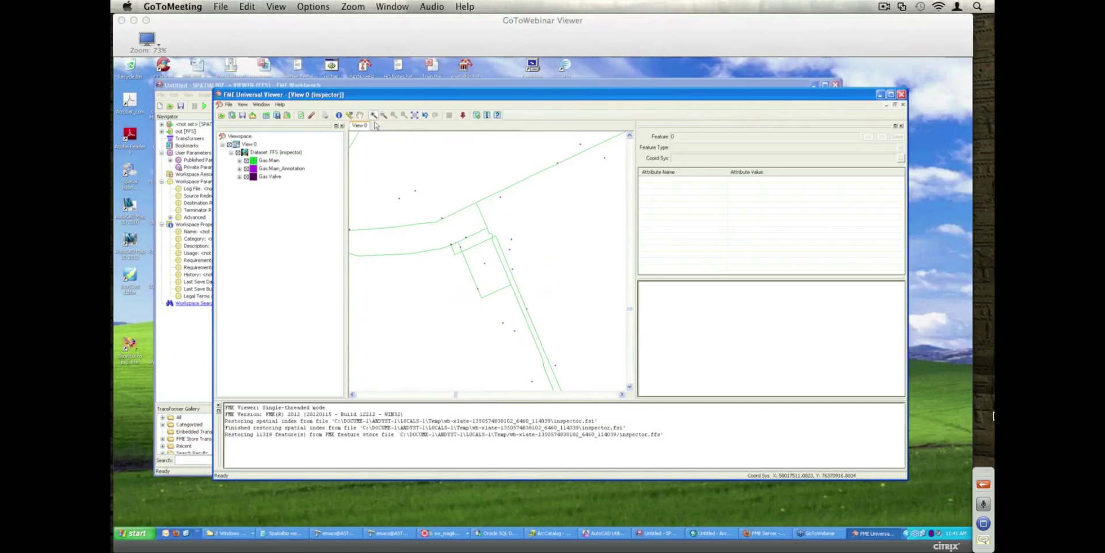
Query a gas main and review its attributes, including the fme_db_operation value
left_click(484, 298)
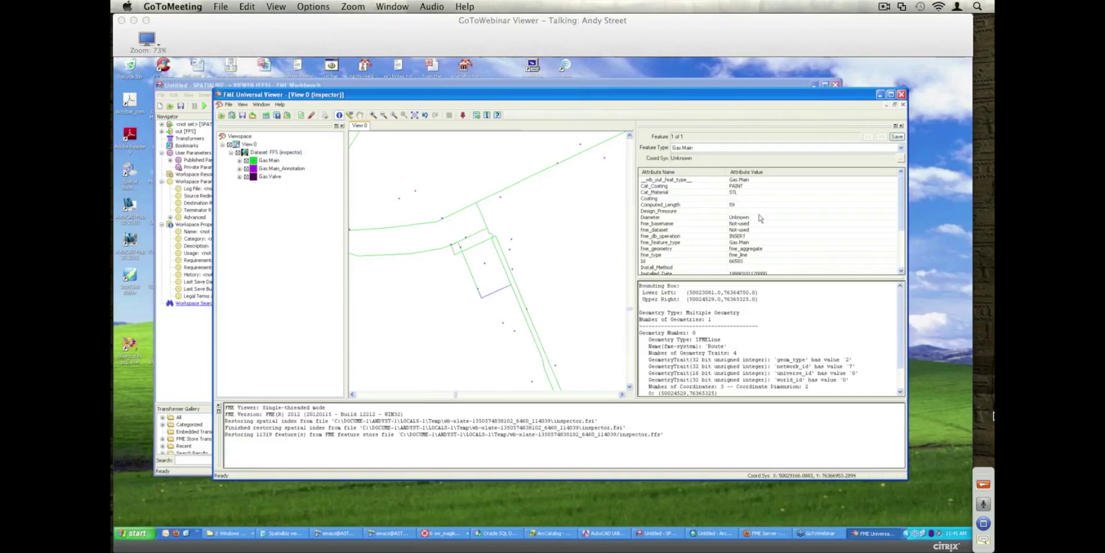
left_click(660, 236)
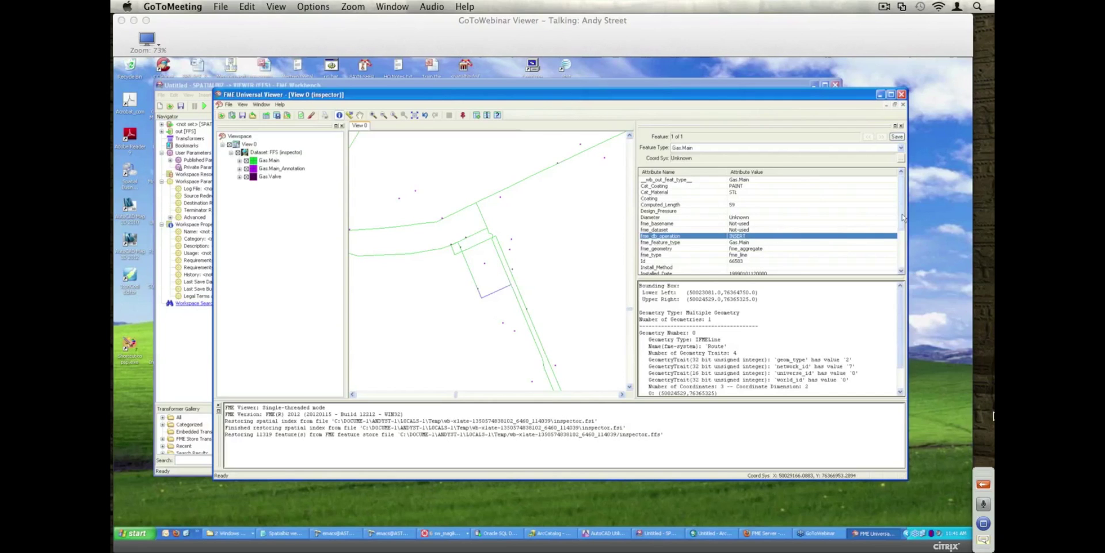
scroll(903, 225, "down", 1)
scroll(903, 225, "down", 1)
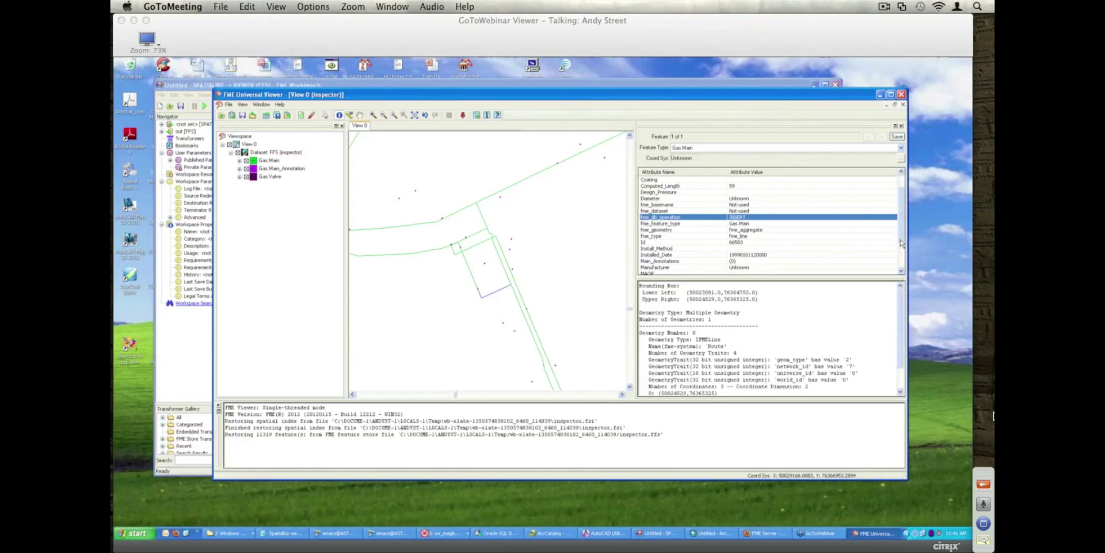
scroll(902, 222, "down", 2)
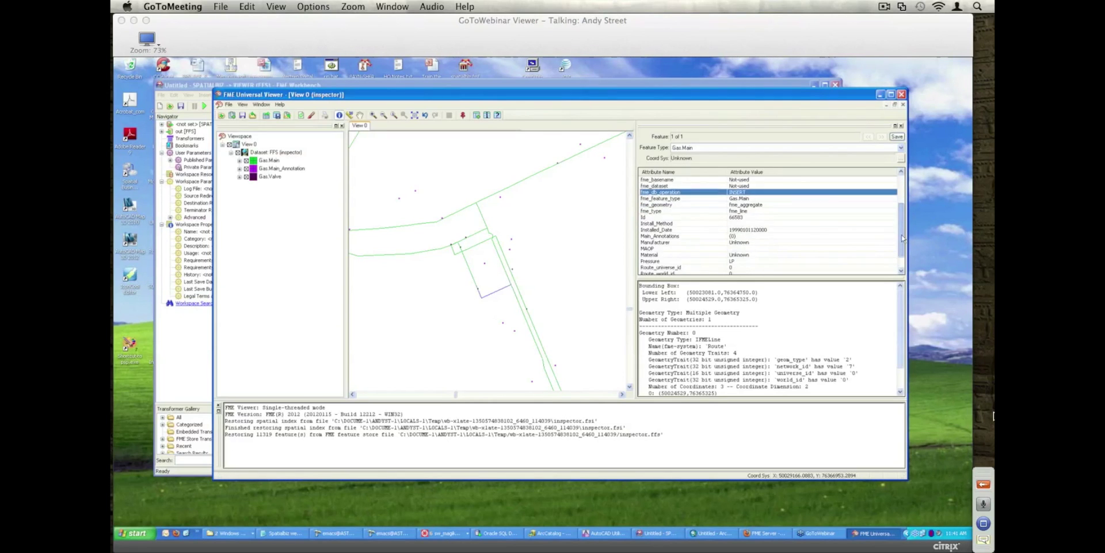
Query another map spot and switch the inspector to the Gas.Valve point feature
left_click(474, 283)
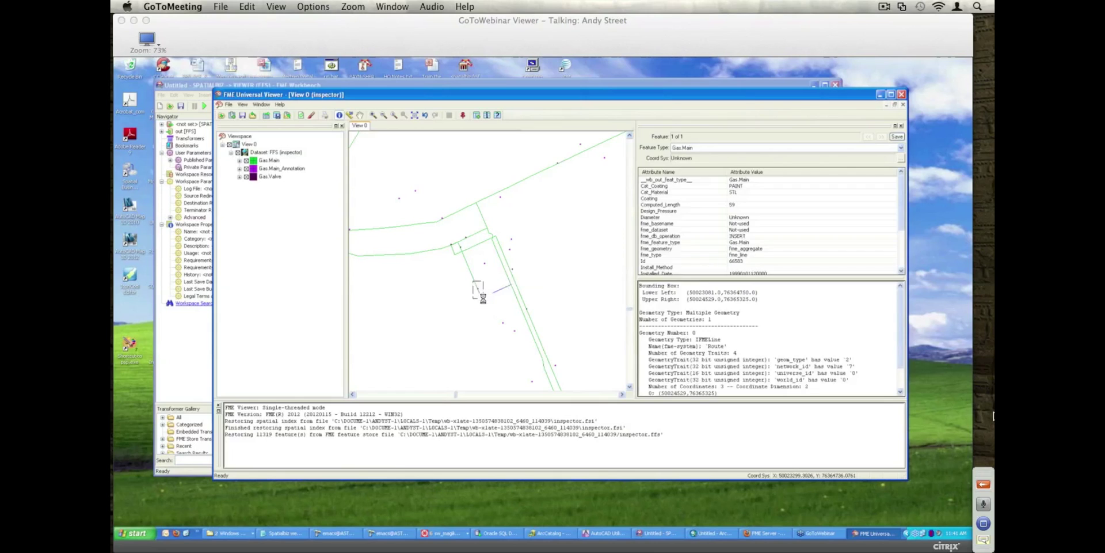
left_click(901, 149)
left_click(724, 162)
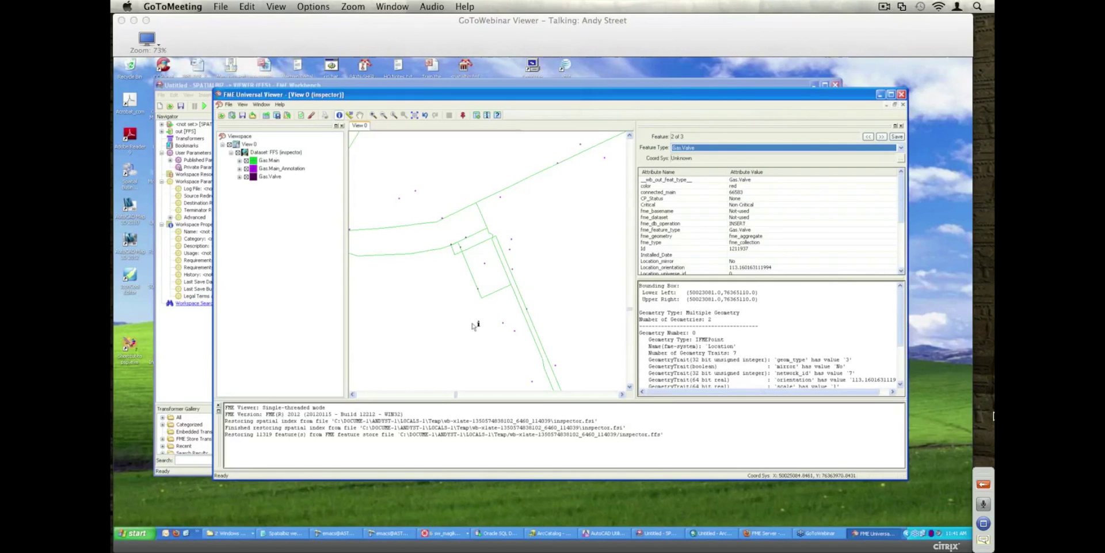
Query a Gas.Main_Annotation feature and mark its Annotation_Large geometry name
left_click(511, 250)
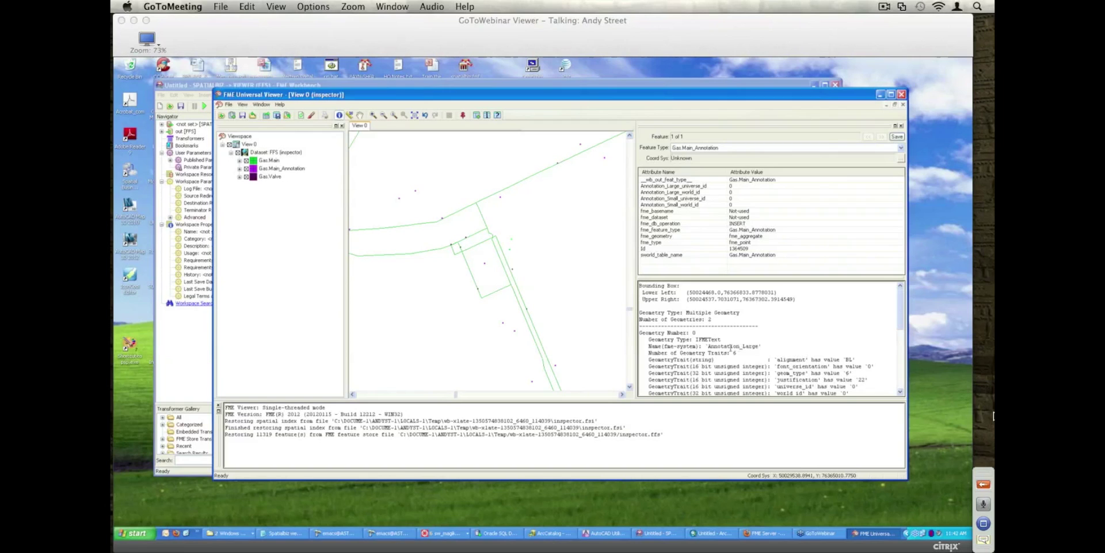
left_click_drag(708, 347, 759, 346)
left_click_drag(902, 317, 904, 343)
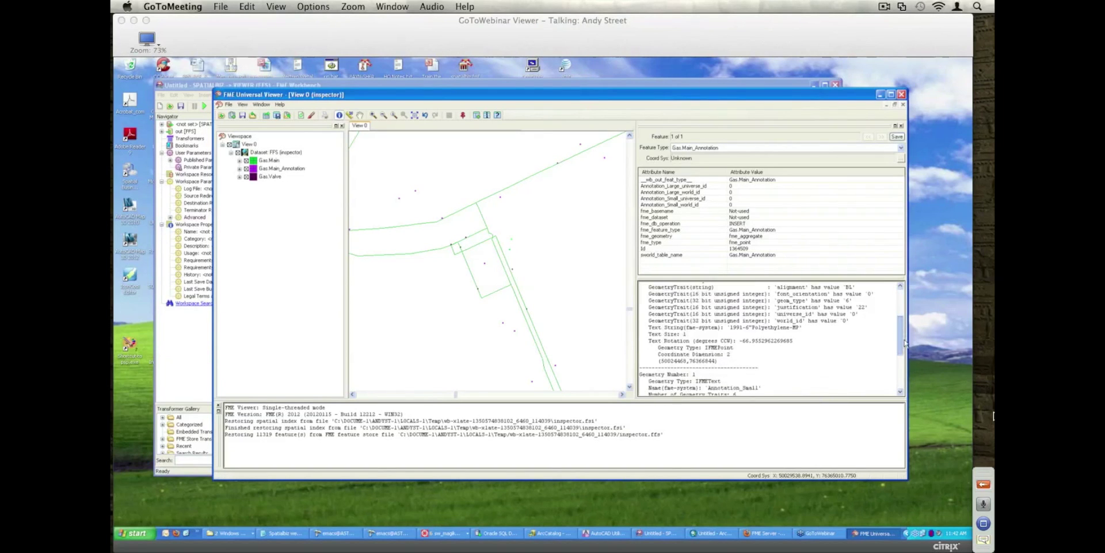
Review the Annotation_Small text traits and justification value, then close the Universal Viewer
scroll(727, 321, "down", 3)
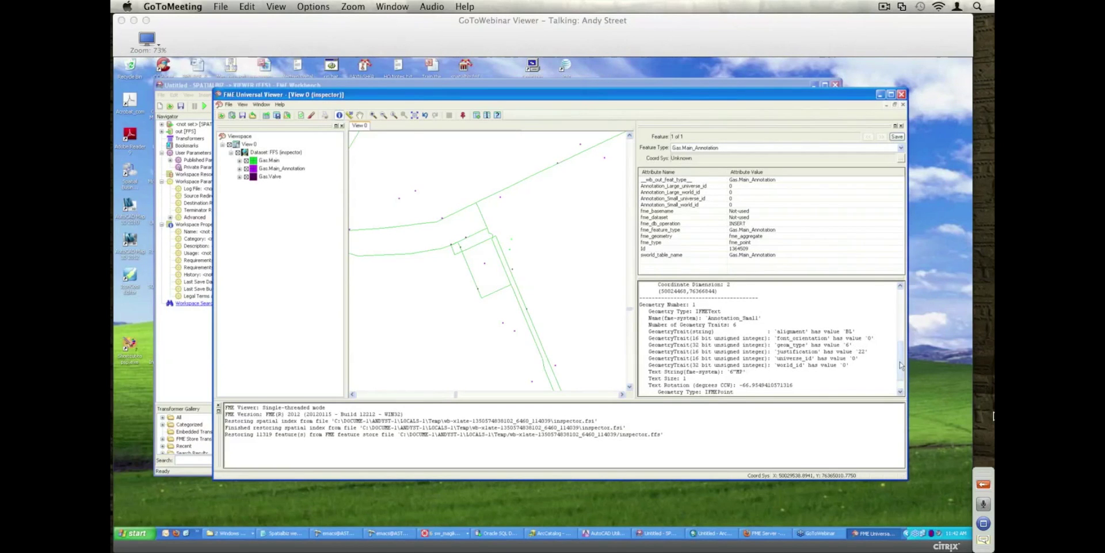
left_click_drag(901, 365, 901, 327)
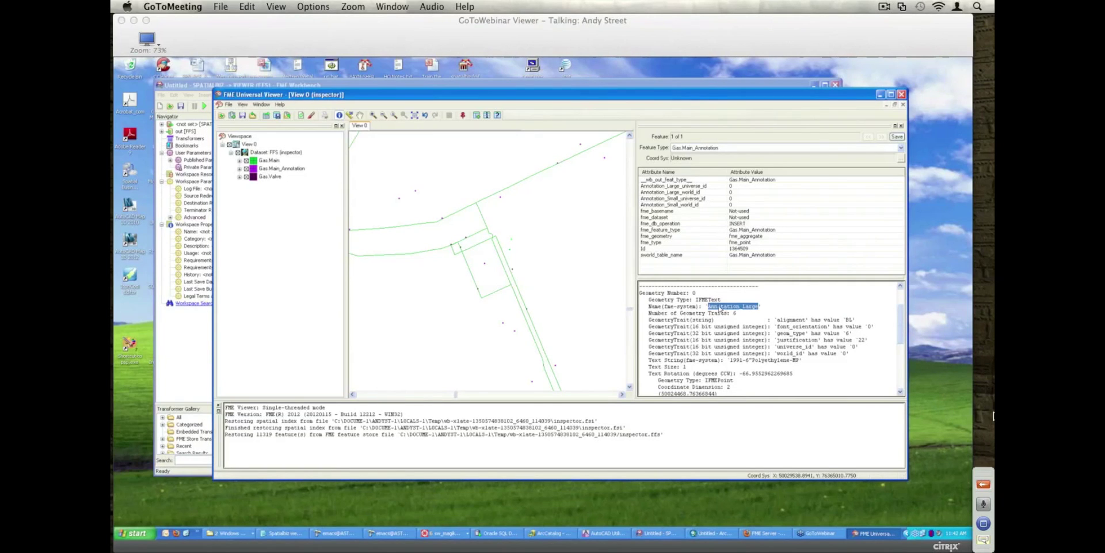
scroll(895, 319, "up", 2)
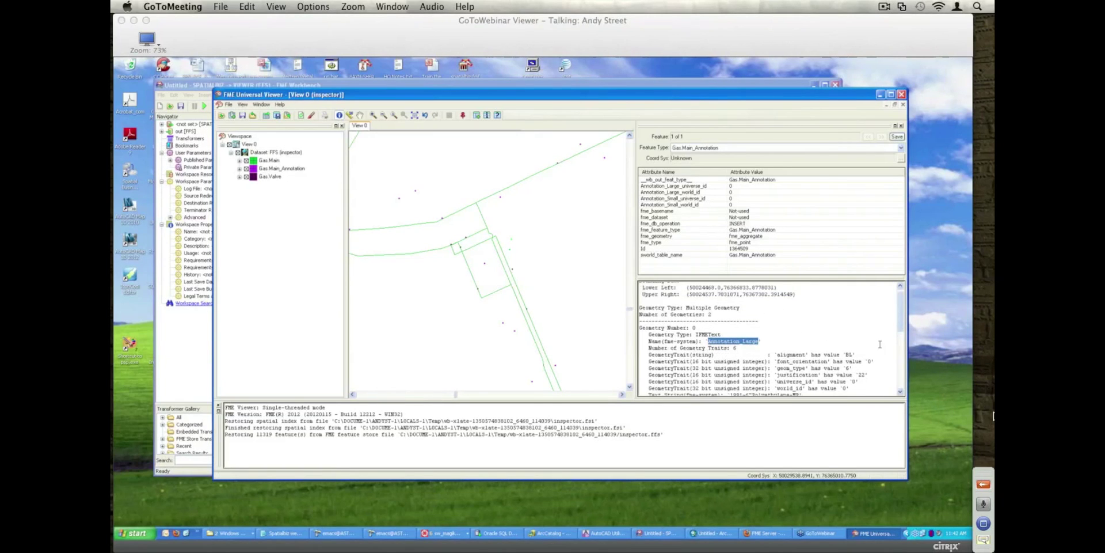
scroll(880, 344, "down", 2)
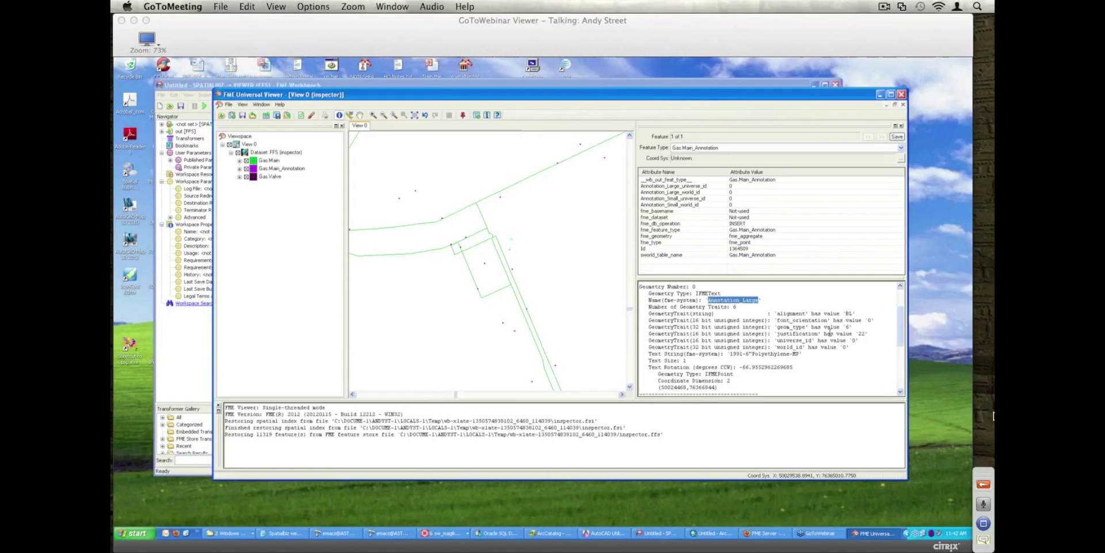
double_click(861, 334)
left_click(901, 94)
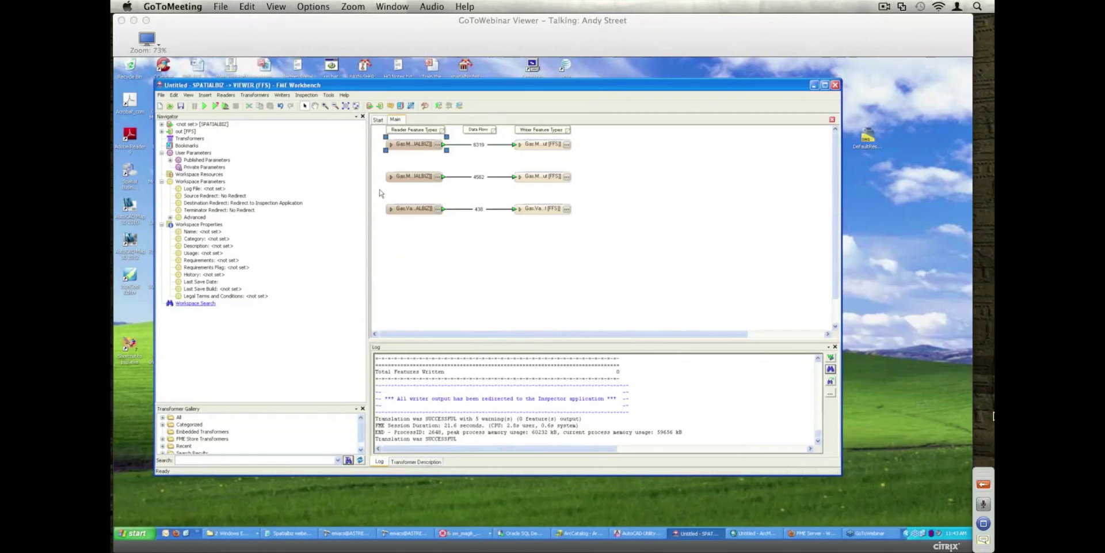
Set the Gas.Main feature type's Export Predicate to material = 'Cast Iron' and apply it
double_click(439, 146)
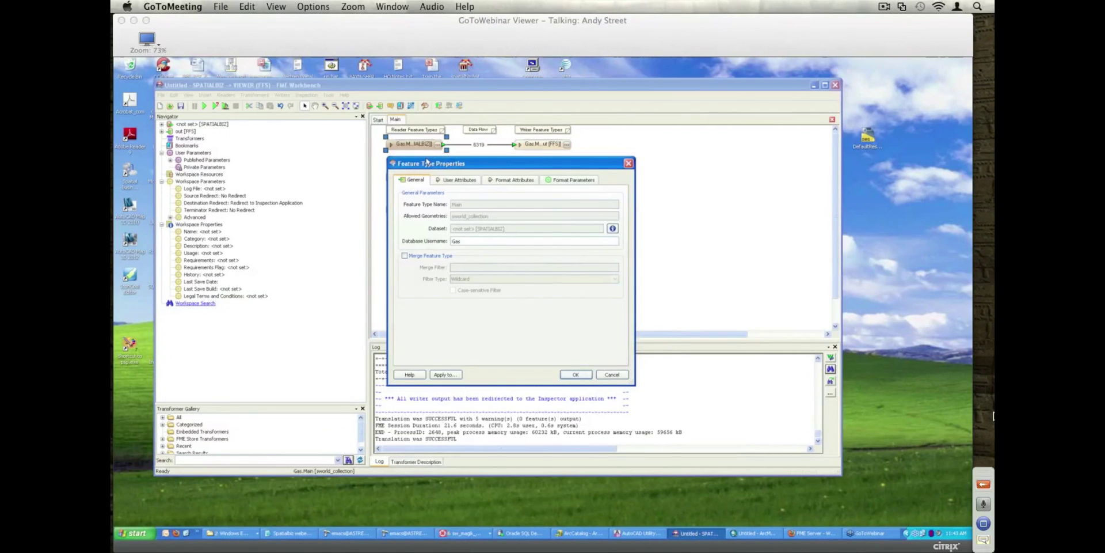
left_click(563, 181)
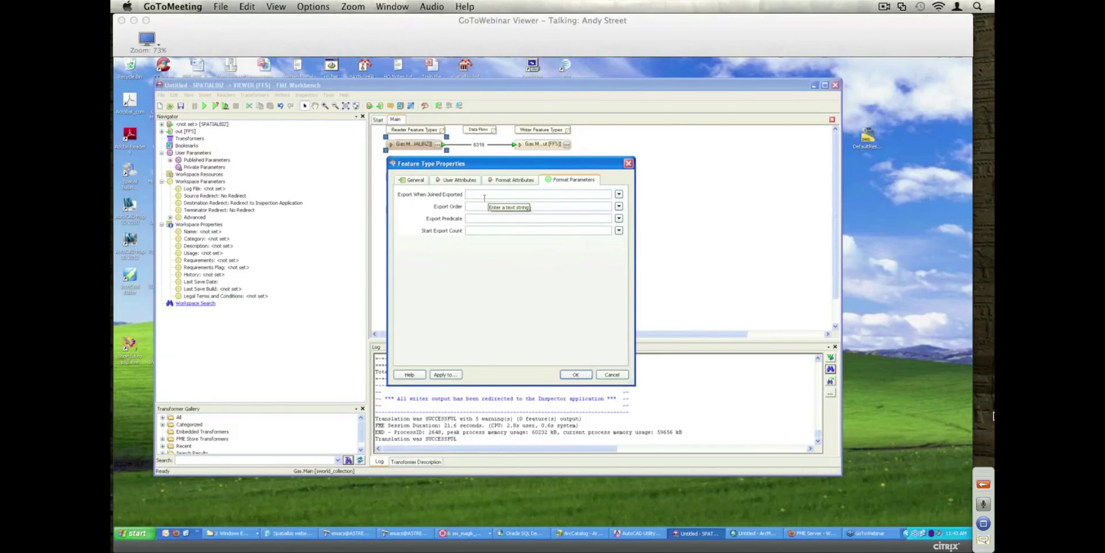
left_click(486, 218)
left_click_drag(514, 167, 665, 195)
left_click(573, 208)
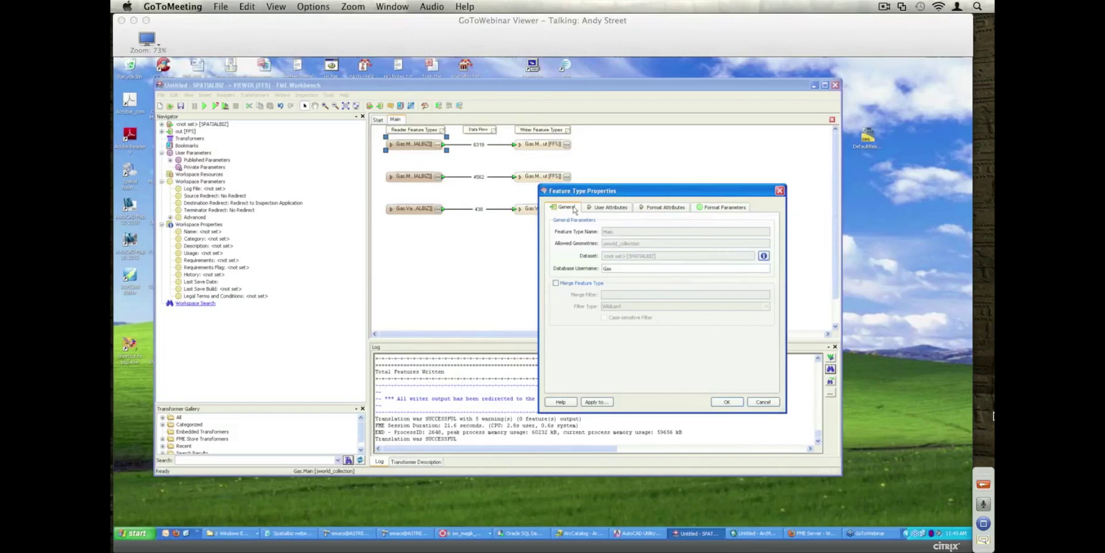
left_click(725, 208)
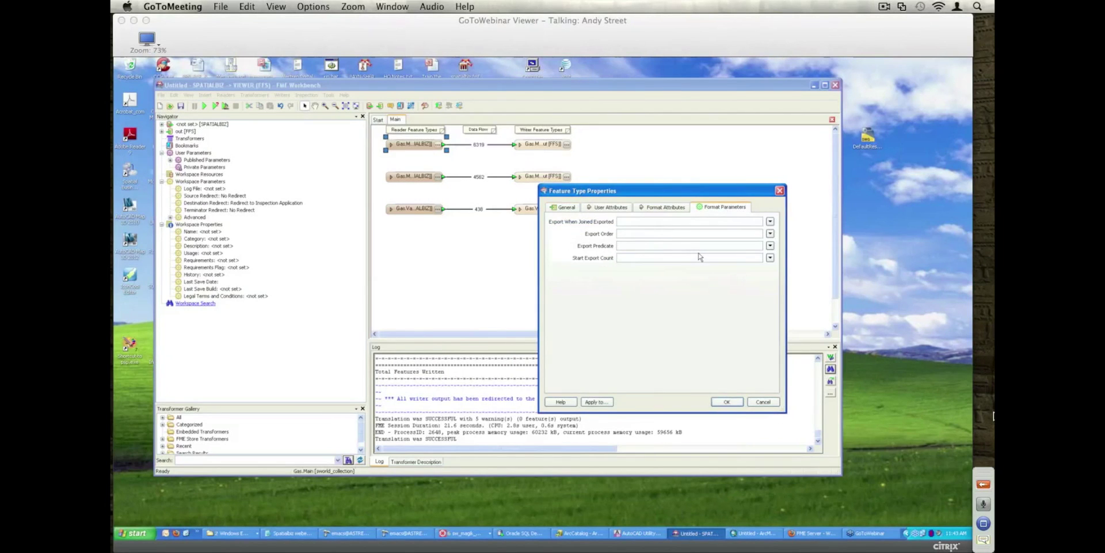
type("material = 1Cast Iron'")
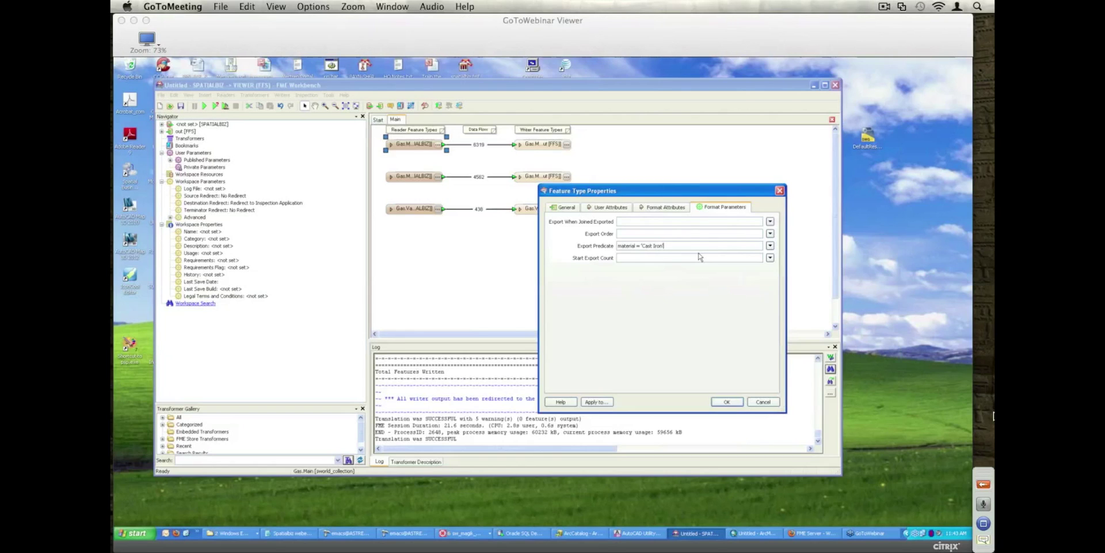
left_click(727, 402)
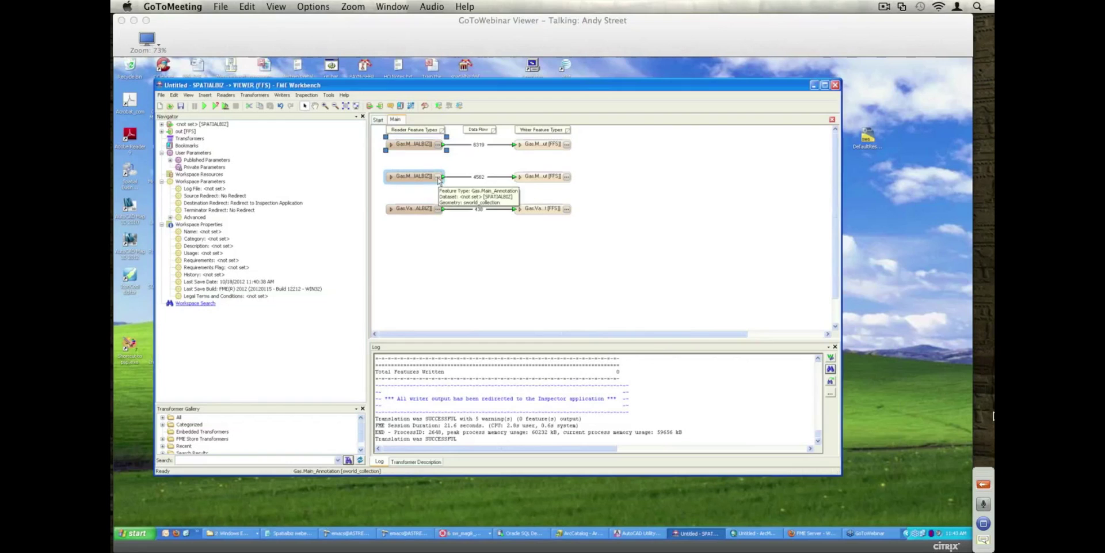
Set Gas.Main_Annotation to export when joined to main.any, with Export Order 1
left_click(438, 178)
left_click(567, 181)
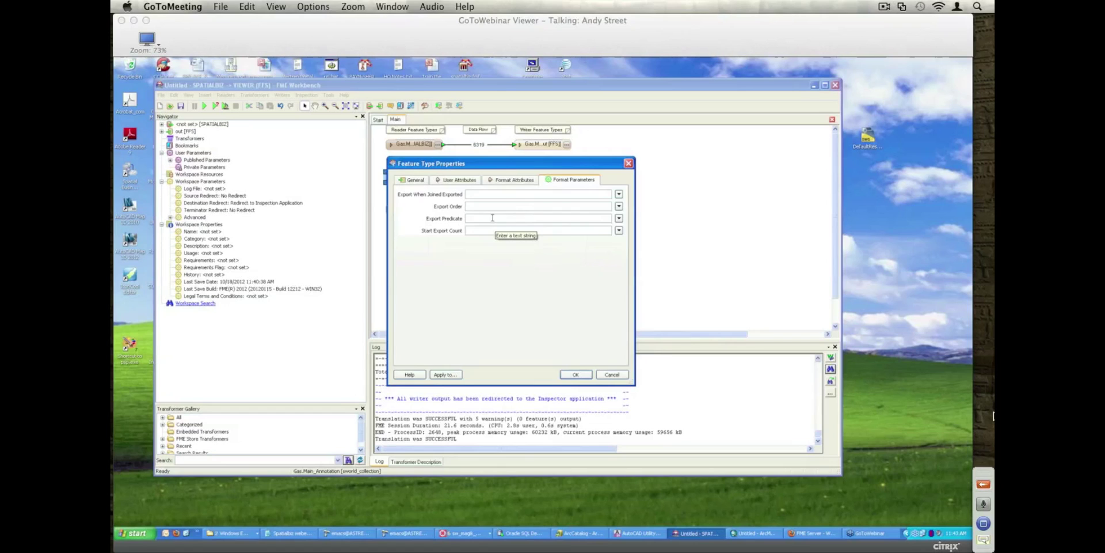
left_click_drag(518, 167, 610, 200)
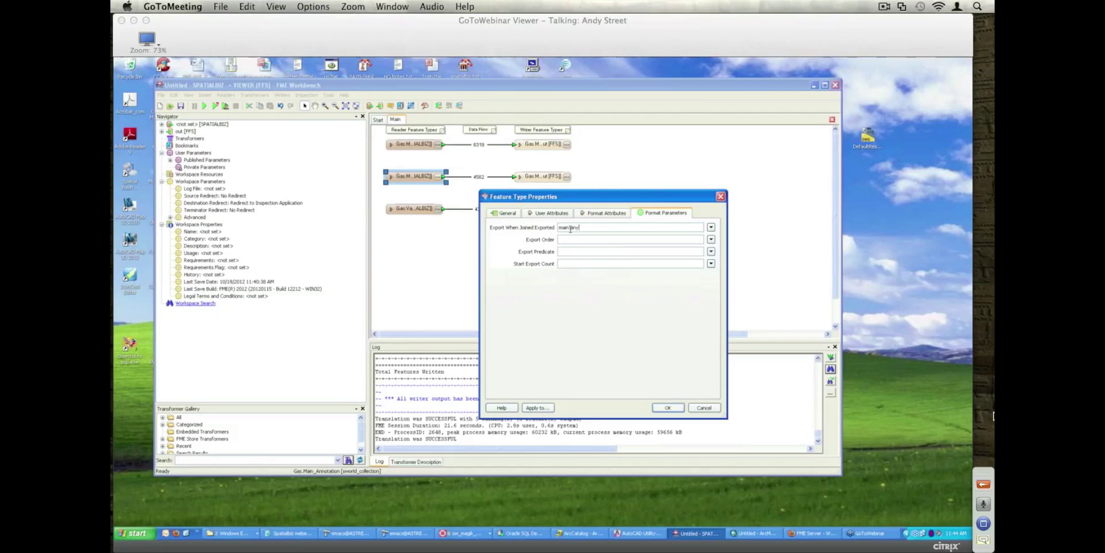
left_click_drag(582, 200, 737, 160)
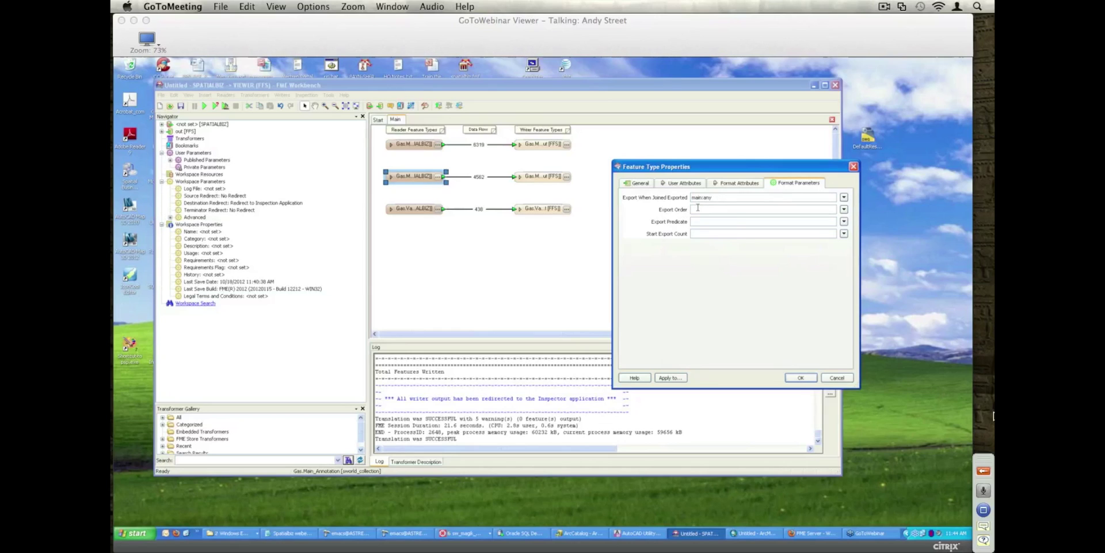
left_click(702, 210)
left_click(802, 378)
Rerun the translation and zoom the viewer into a pipe junction in the gas network
left_click(203, 106)
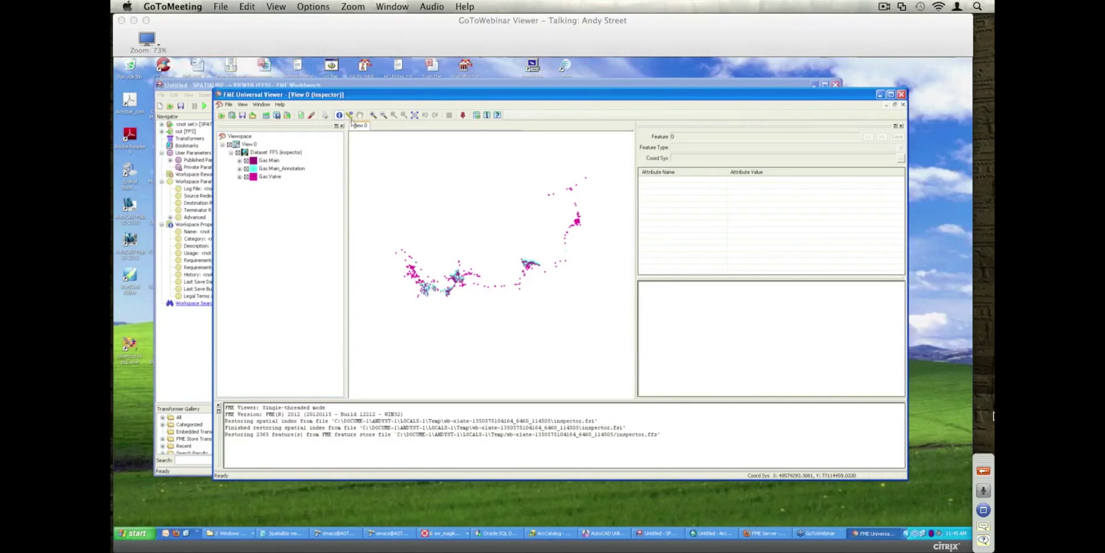
left_click(376, 116)
left_click_drag(452, 275, 481, 301)
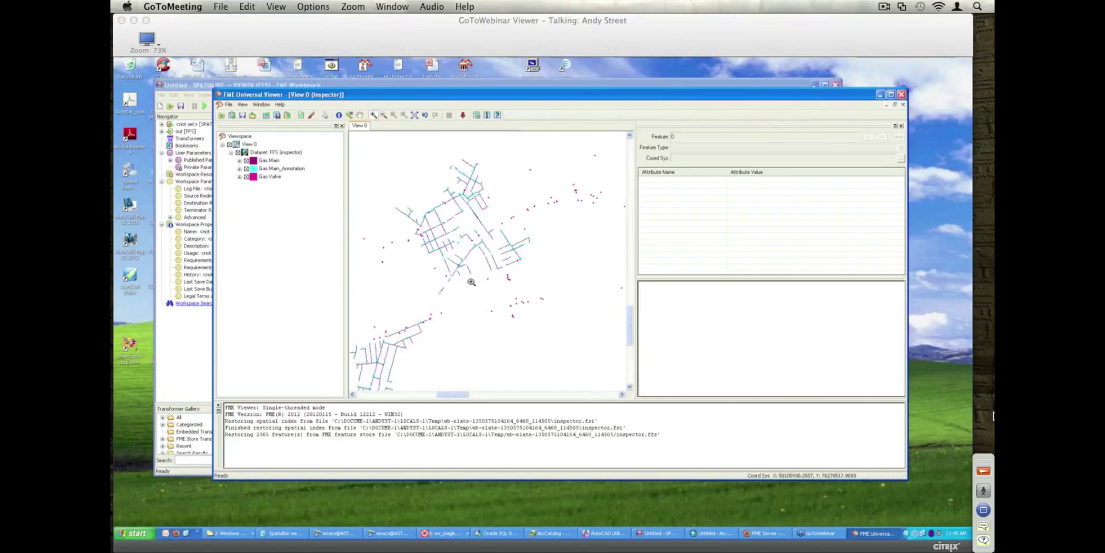
left_click_drag(438, 256, 480, 299)
left_click_drag(486, 253, 572, 318)
left_click_drag(429, 201, 535, 292)
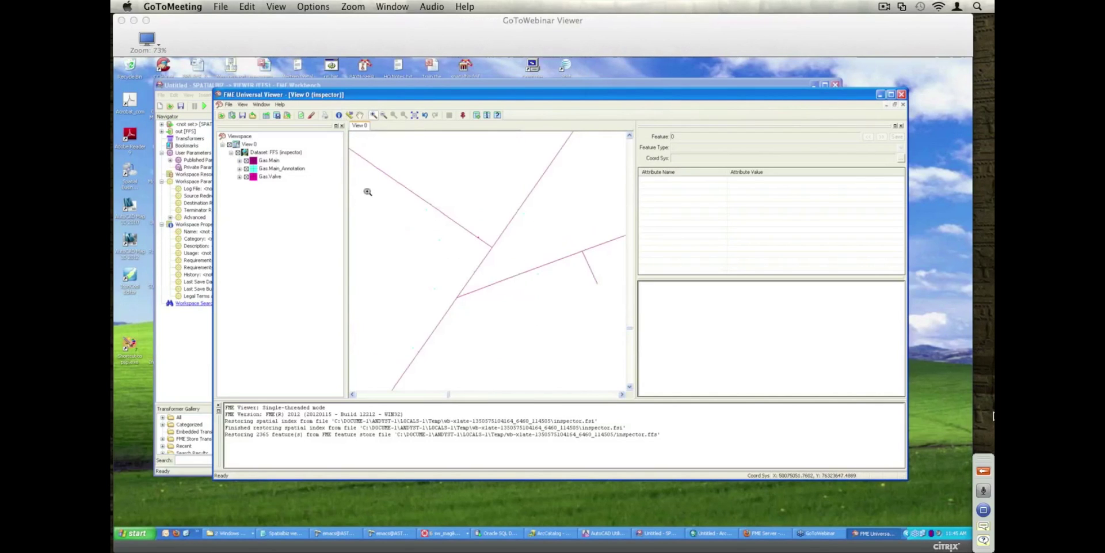
Inspect the attributes and geometry of a Gas Main line and a Gas.Main_Annotation point
left_click(339, 114)
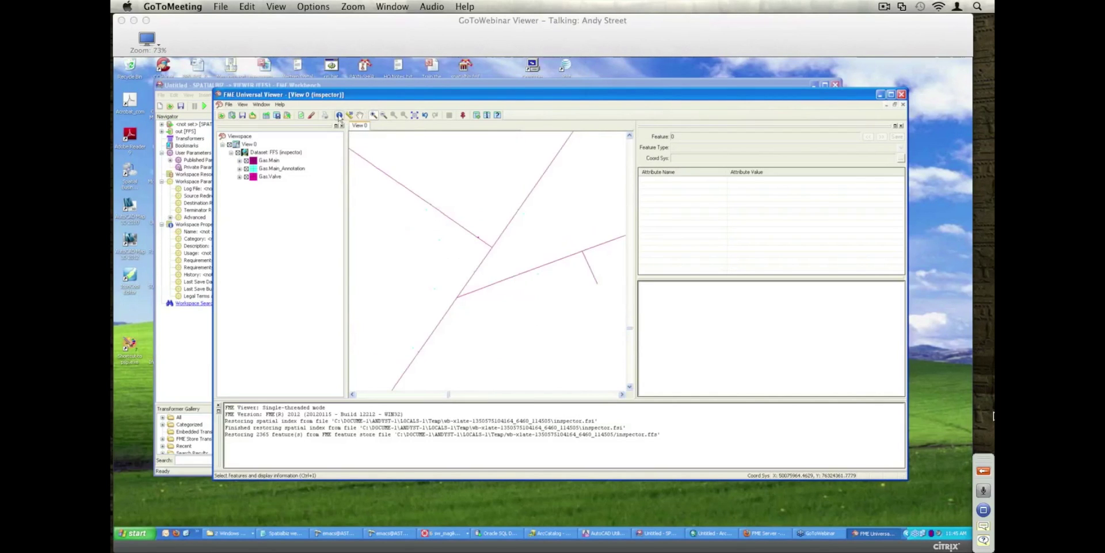
left_click(487, 242)
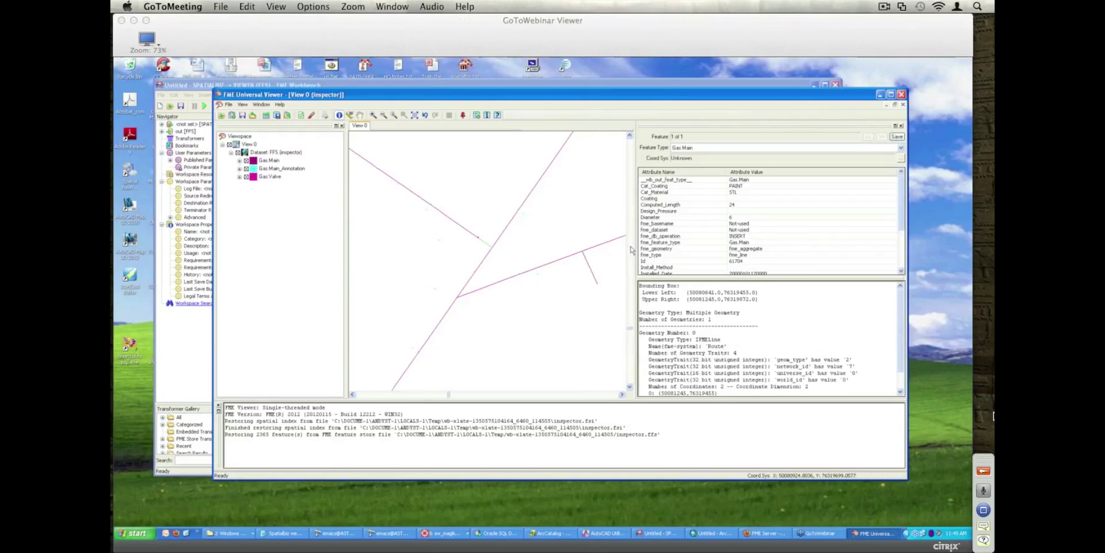
left_click_drag(901, 219, 905, 269)
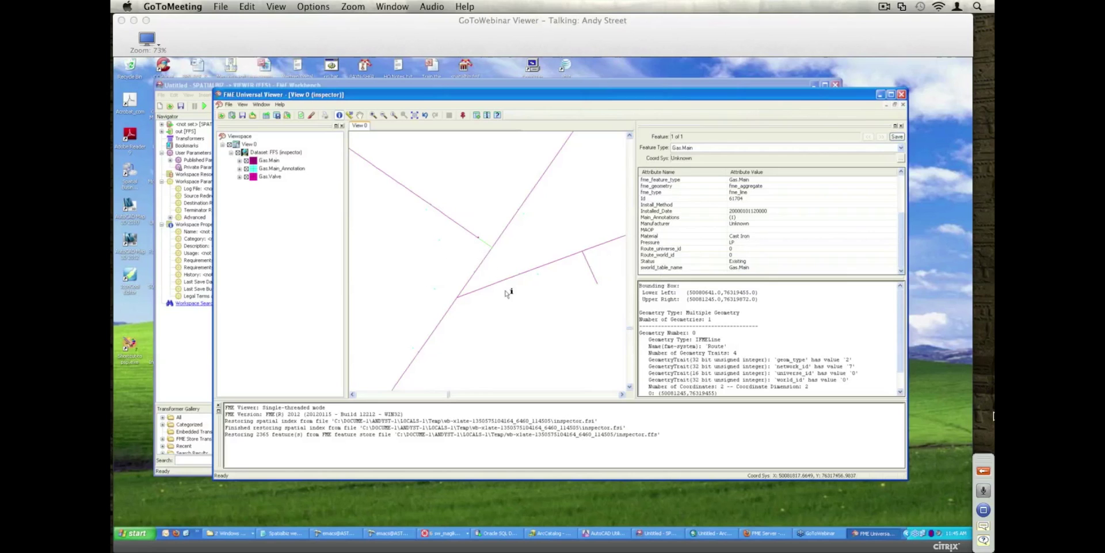
left_click(486, 289)
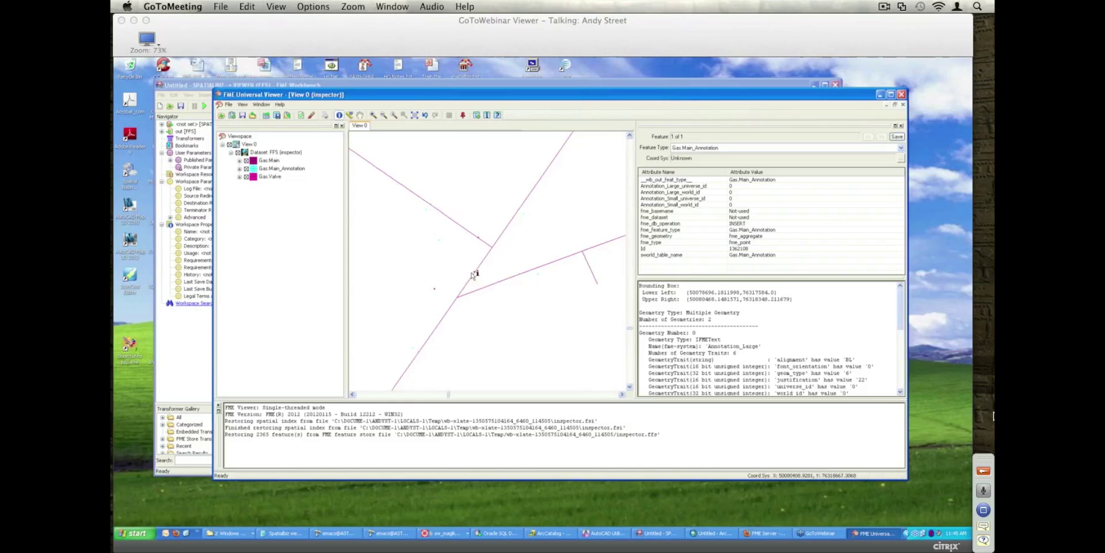
Close the viewer, set the Smallworld reader's Export Topology parameter to Yes, and rerun
left_click(902, 94)
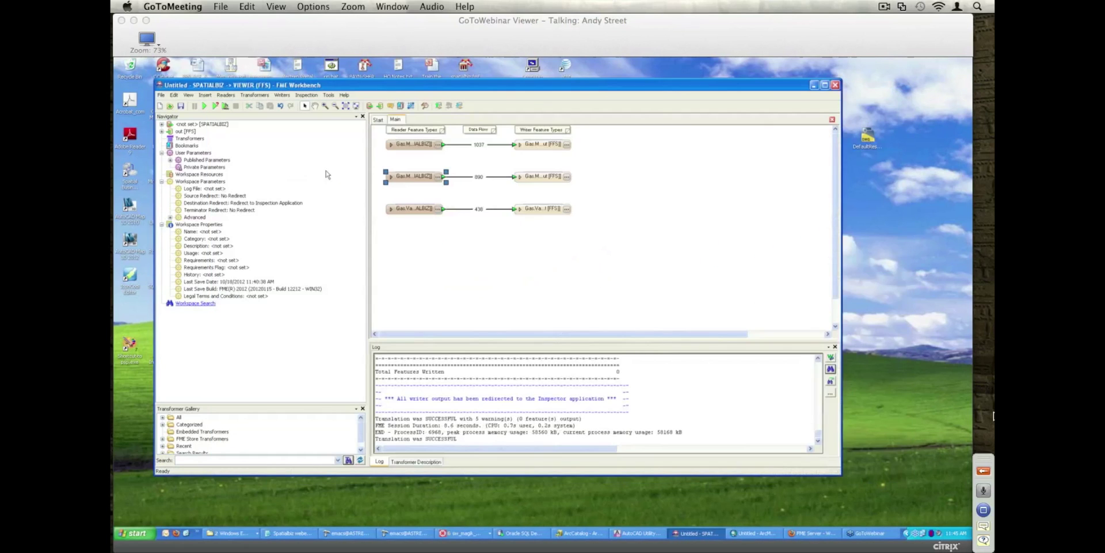
left_click(162, 124)
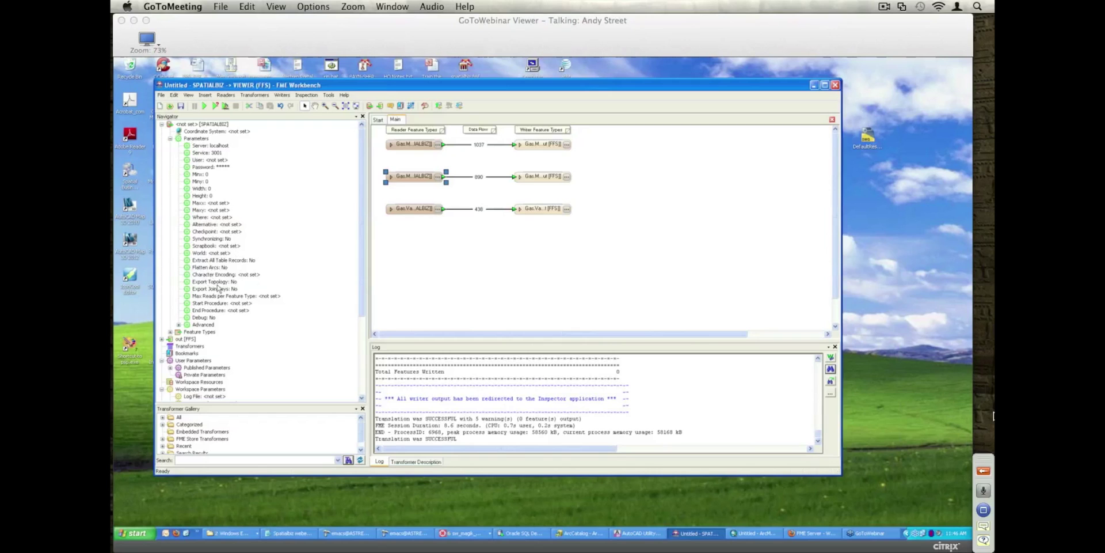
double_click(219, 283)
left_click(490, 259)
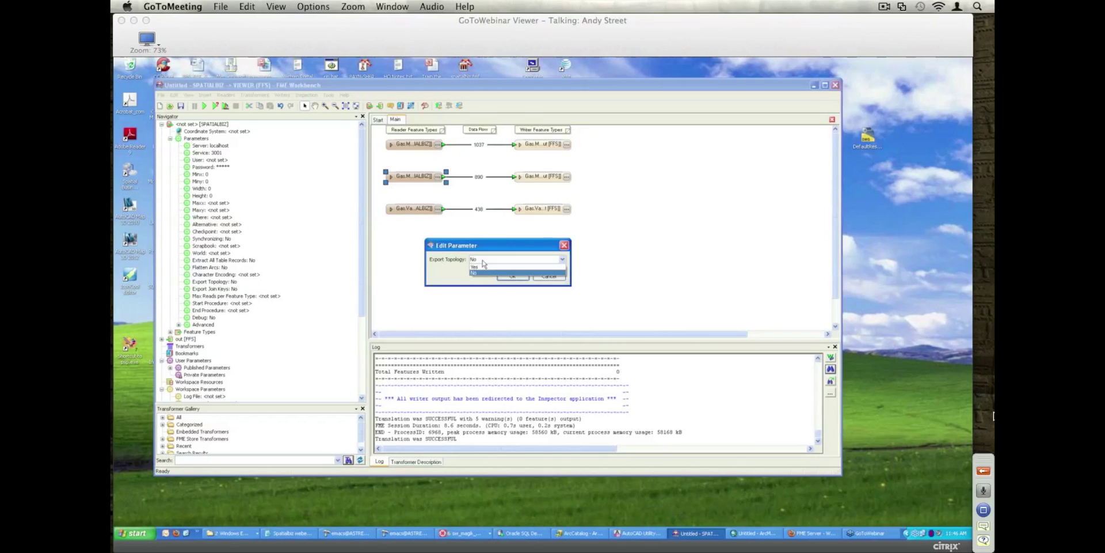
left_click(478, 266)
left_click(509, 276)
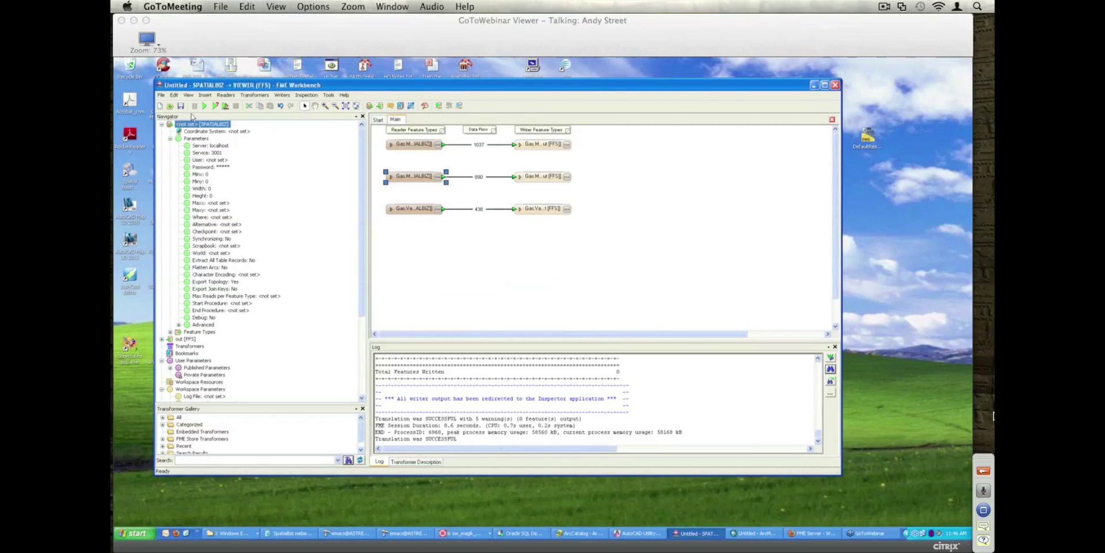
left_click(204, 106)
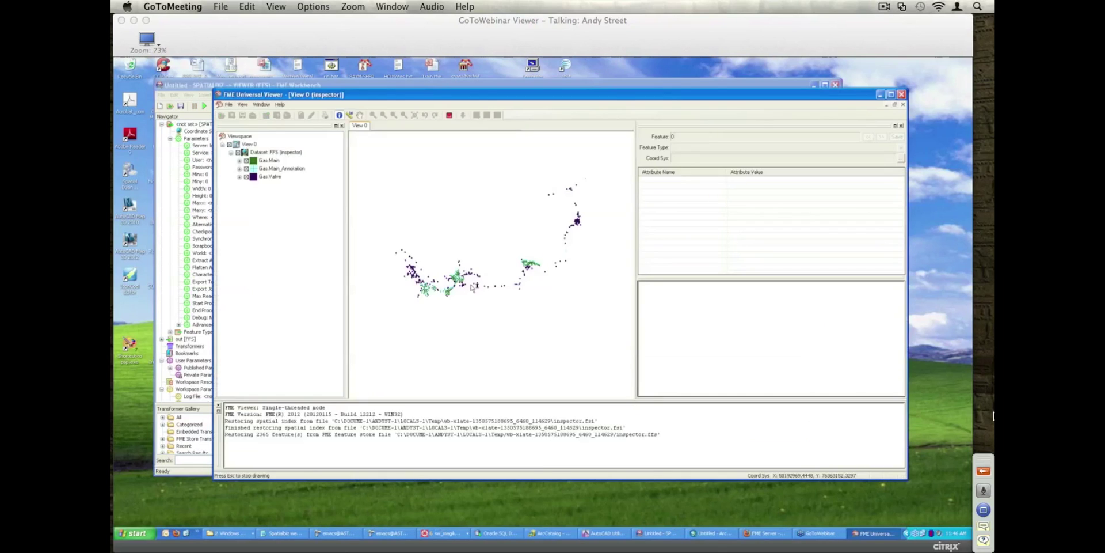
Zoom into the line junction and inspect the selected Gas Main's network link geometry traits
left_click(373, 115)
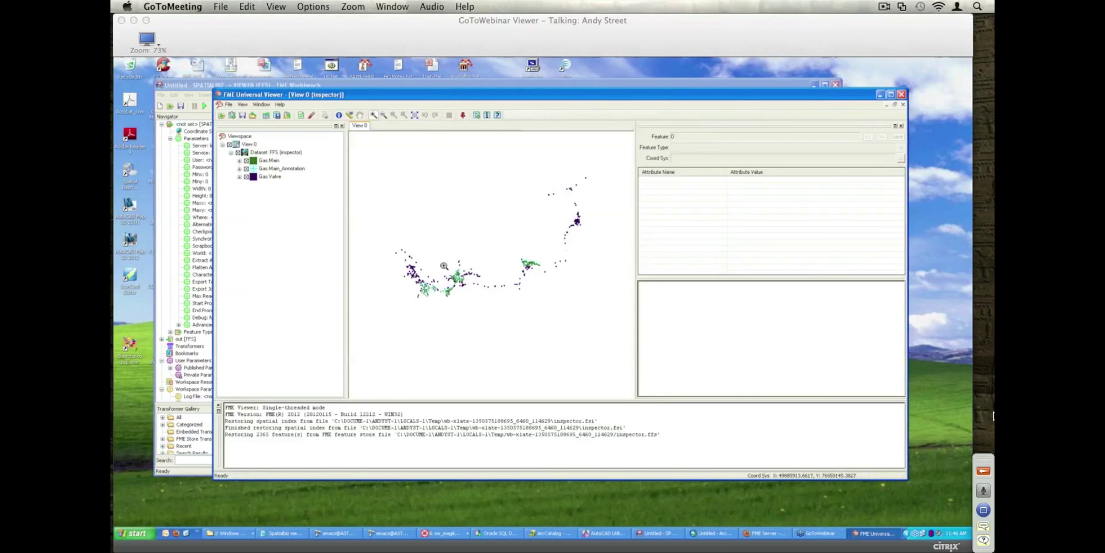
left_click_drag(443, 265, 485, 280)
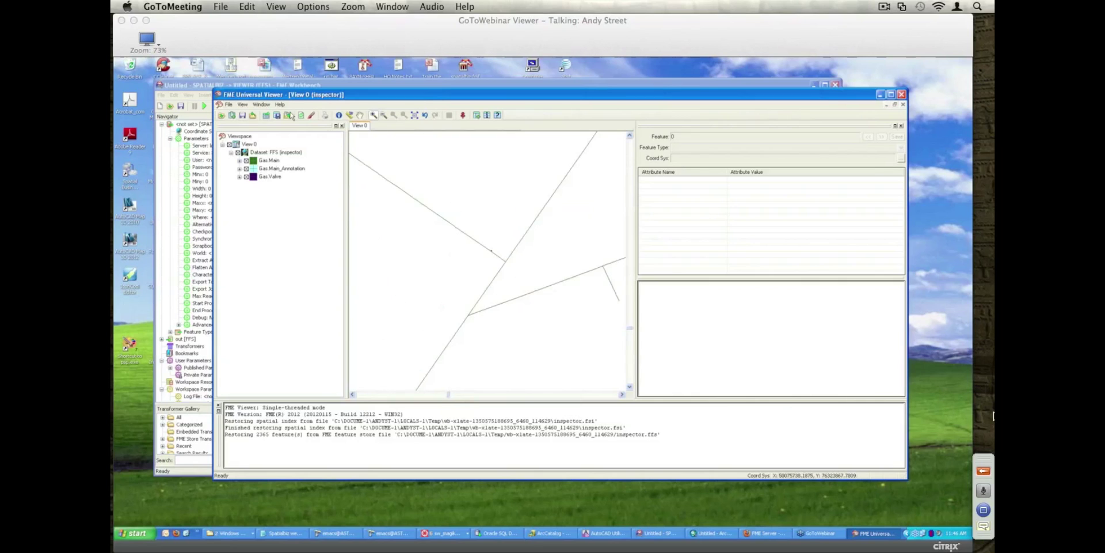
left_click(339, 115)
left_click_drag(480, 238, 496, 259)
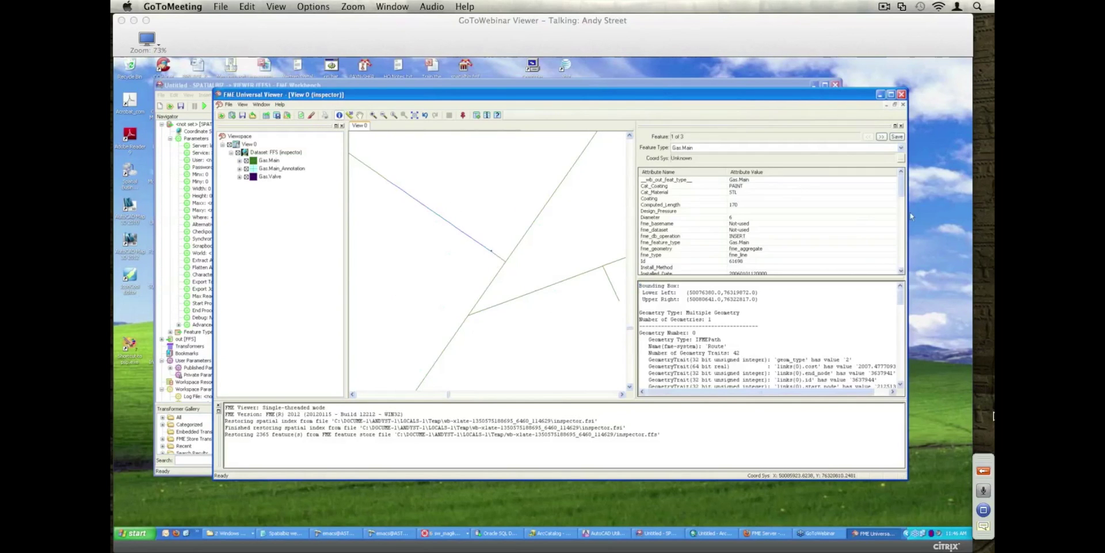
scroll(825, 303, "down", 3)
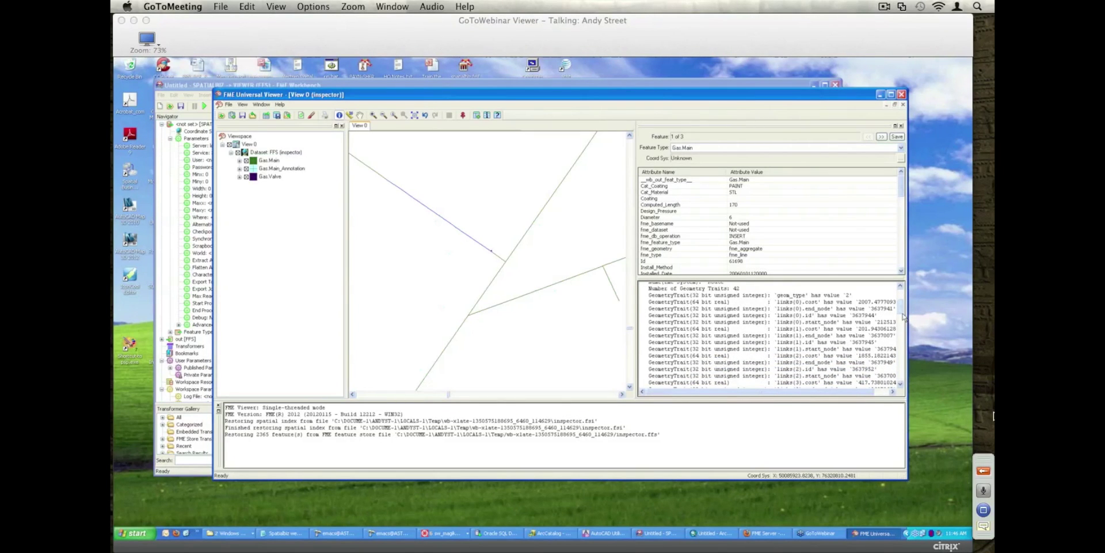
mouse_move(901, 311)
left_mouse_down()
mouse_move(902, 296)
mouse_move(892, 339)
mouse_move(892, 315)
left_mouse_up()
Review the Gas.Valve feature's node topology traits, then close the viewer
left_click(831, 149)
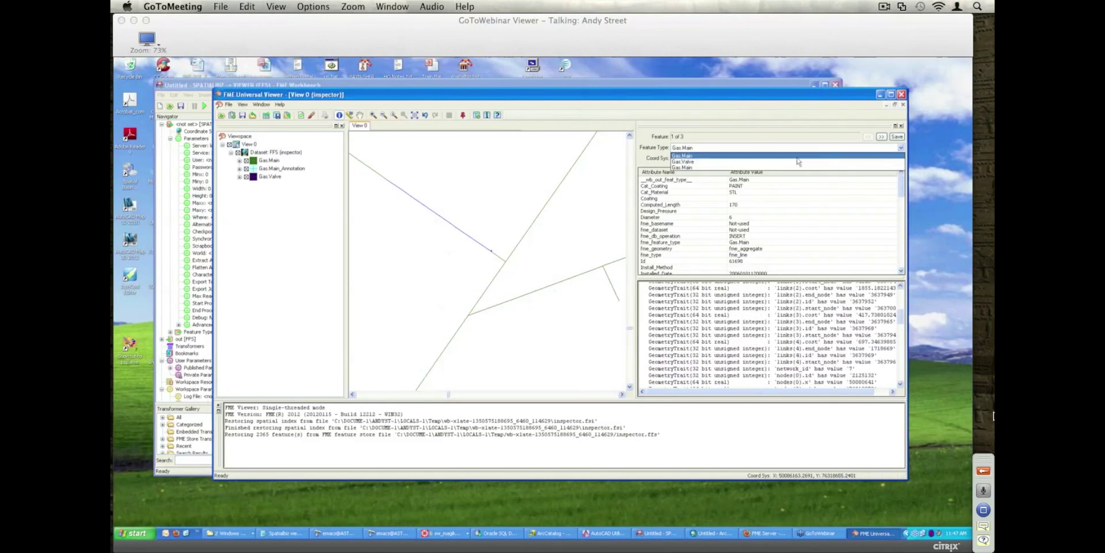
left_click(737, 165)
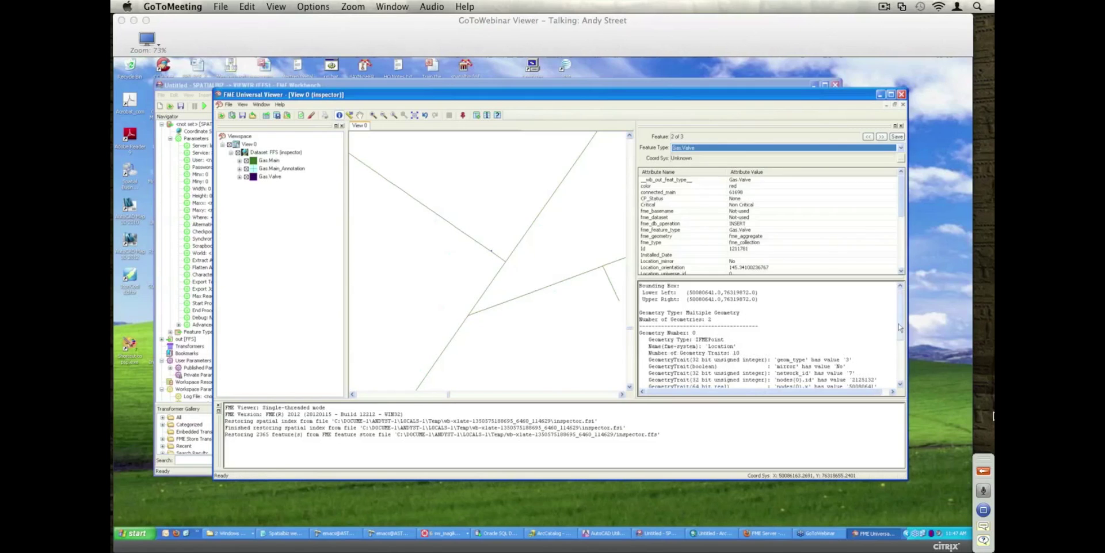
scroll(901, 324, "down", 3)
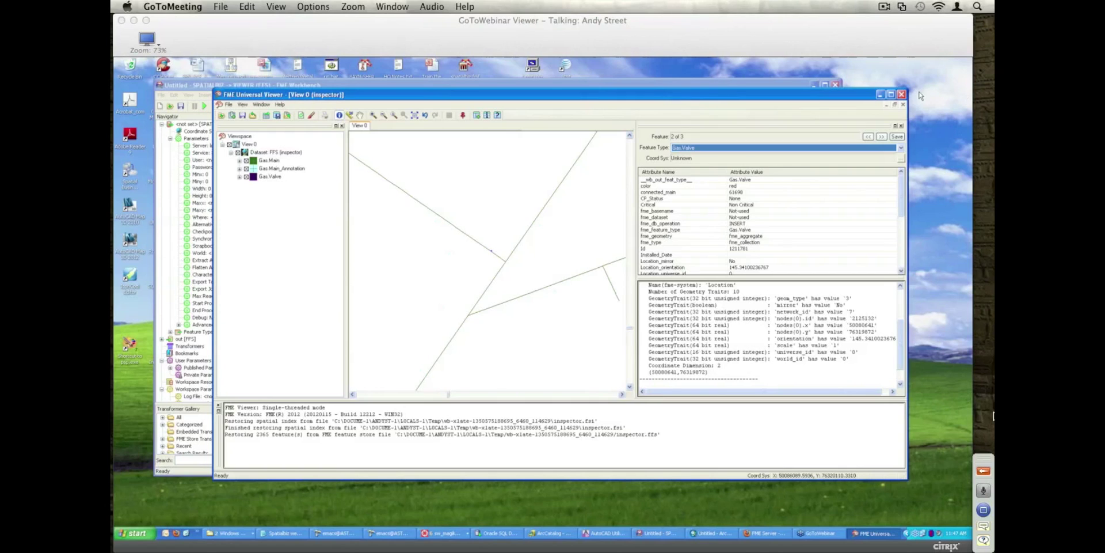
left_click(902, 94)
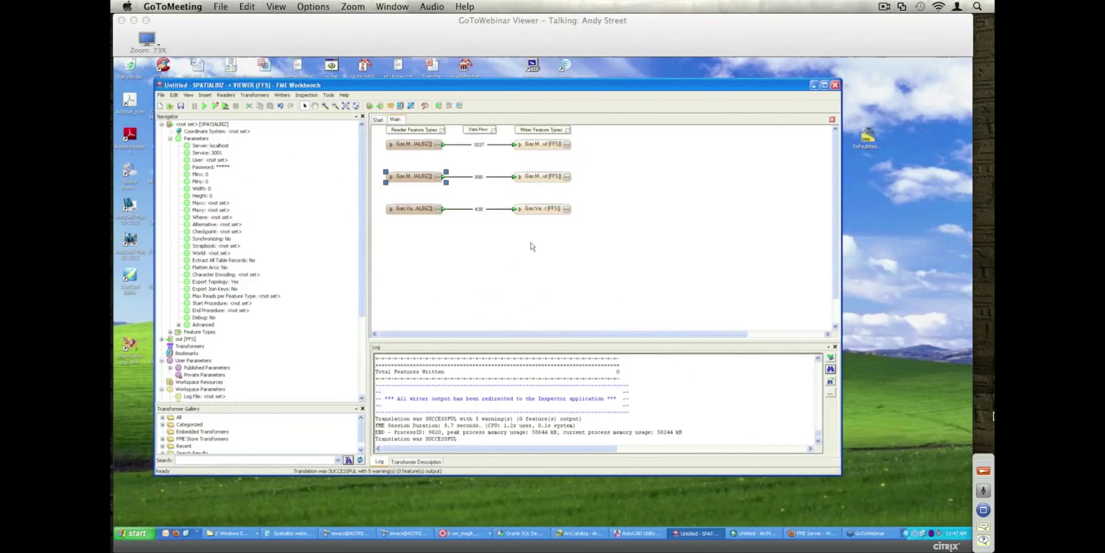